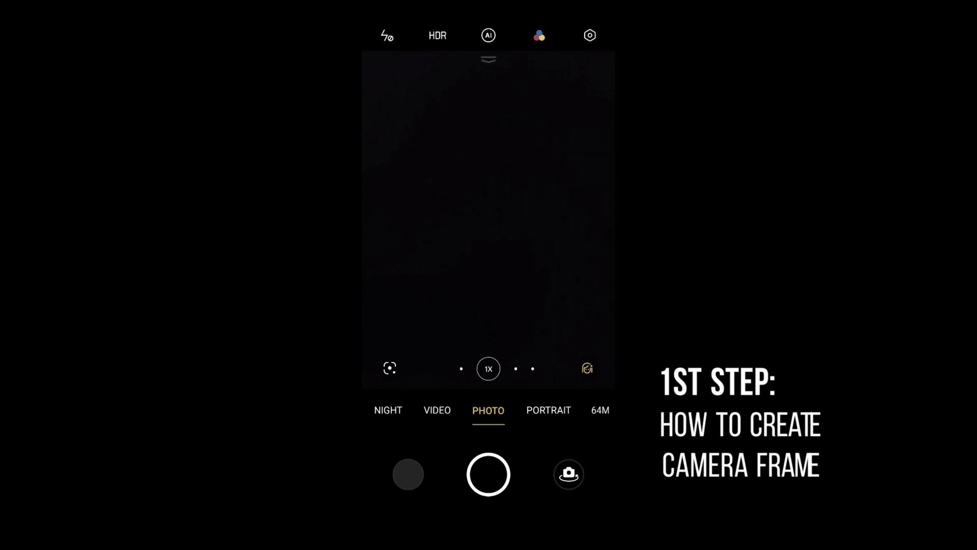
Focus the dark camera preview so its focus ring appears
click(470, 177)
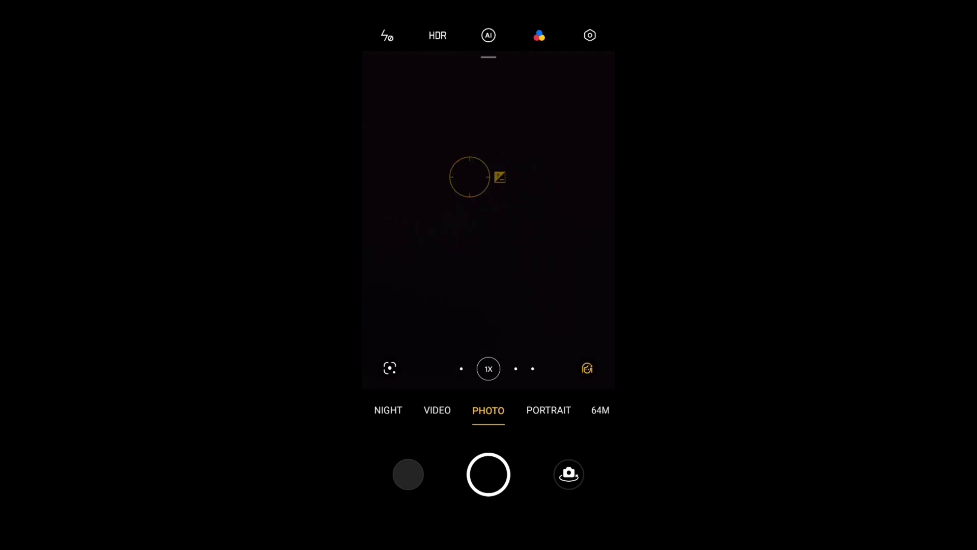
Screenshot the camera screen and open that screenshot in Snapseed for editing
key(Print)
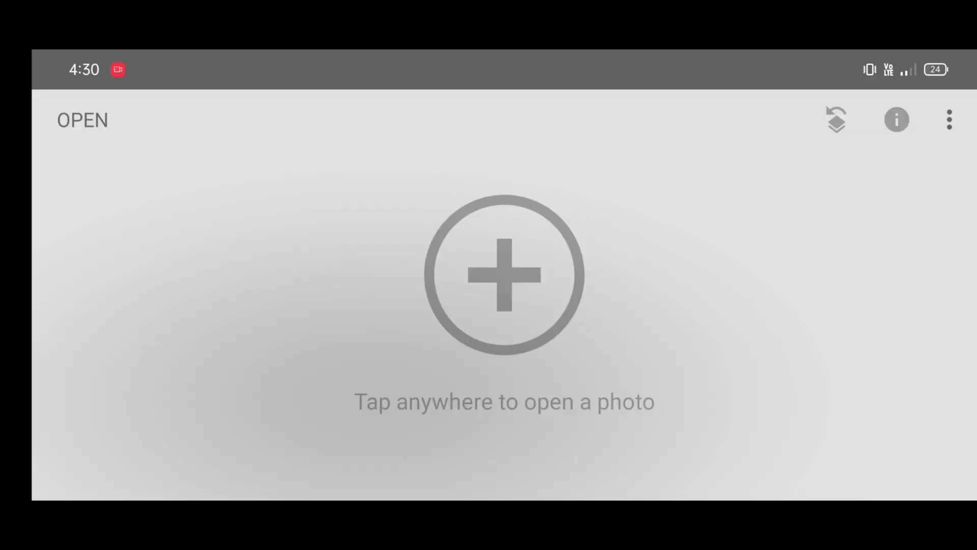
click(85, 114)
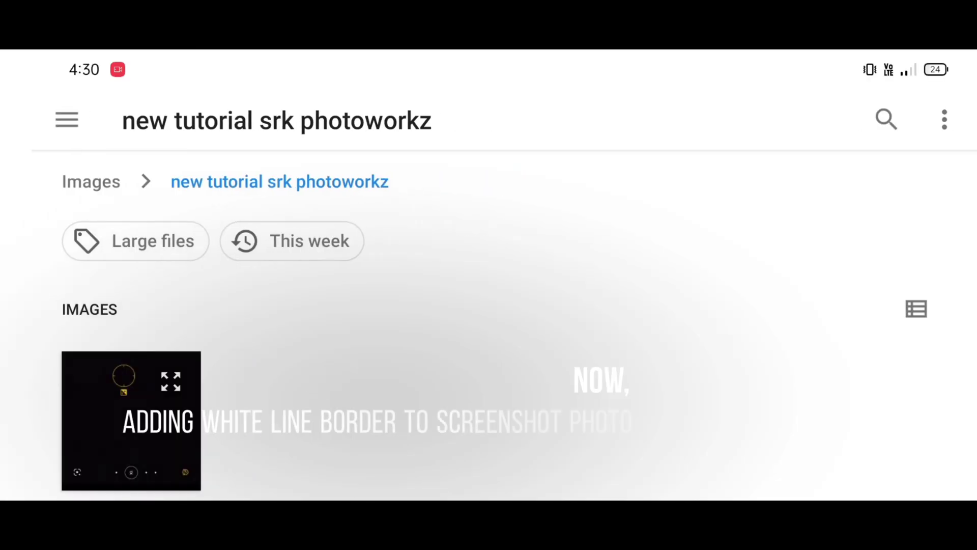
click(139, 299)
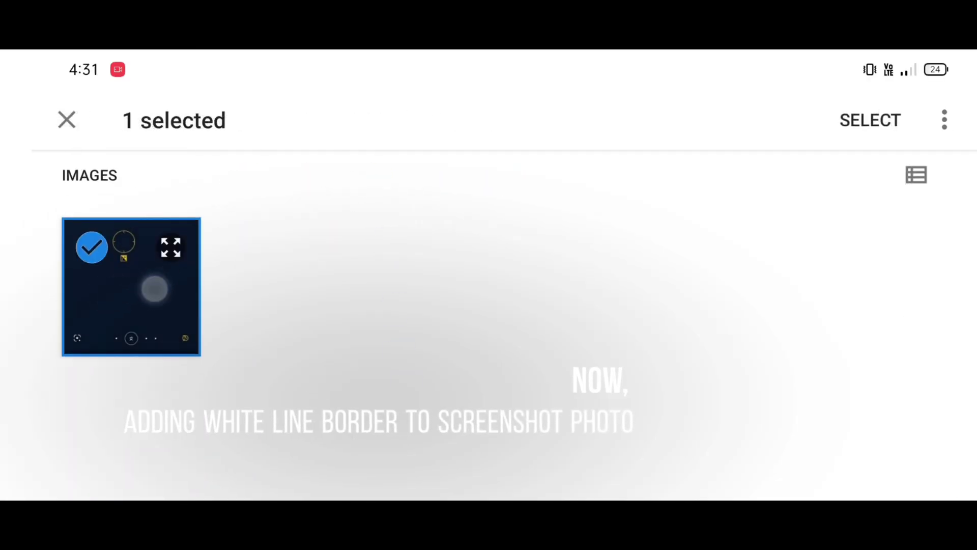
click(873, 121)
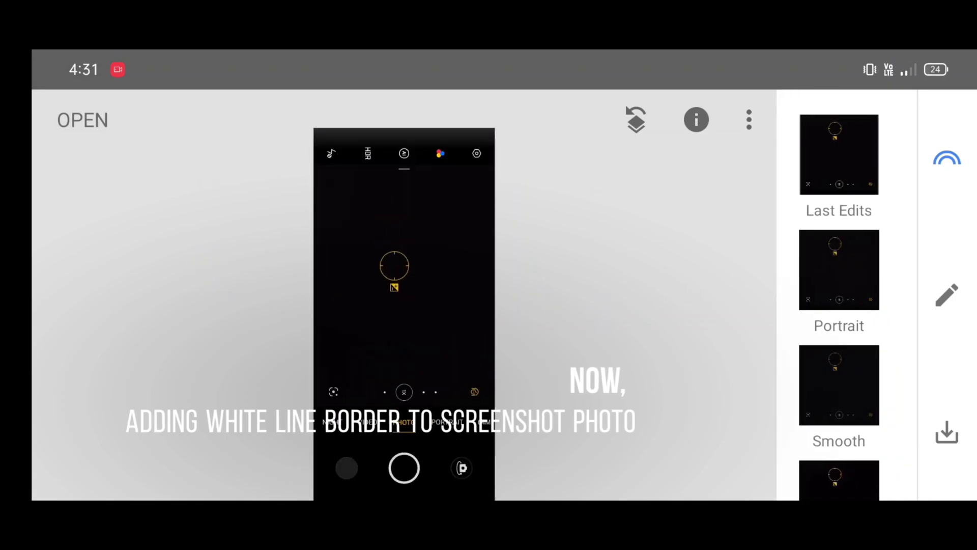
click(948, 294)
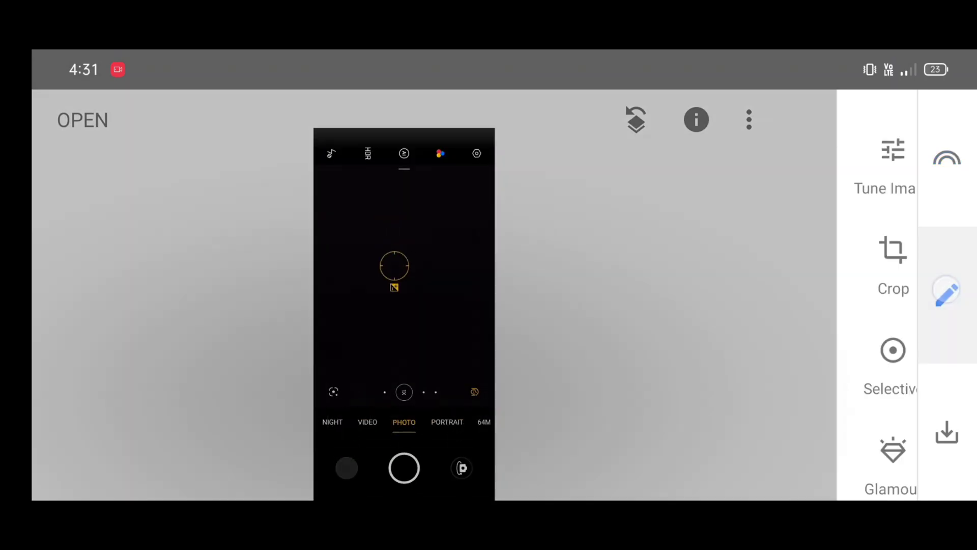
Apply Frames style 1 at width -27 as a thin white border
drag(695, 369, 695, 193)
click(866, 423)
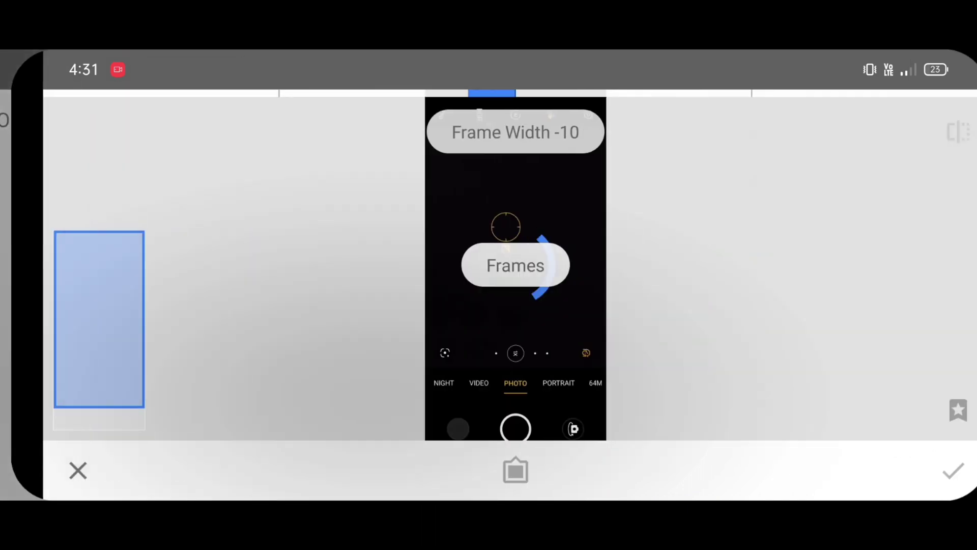
click(533, 377)
click(172, 376)
click(82, 377)
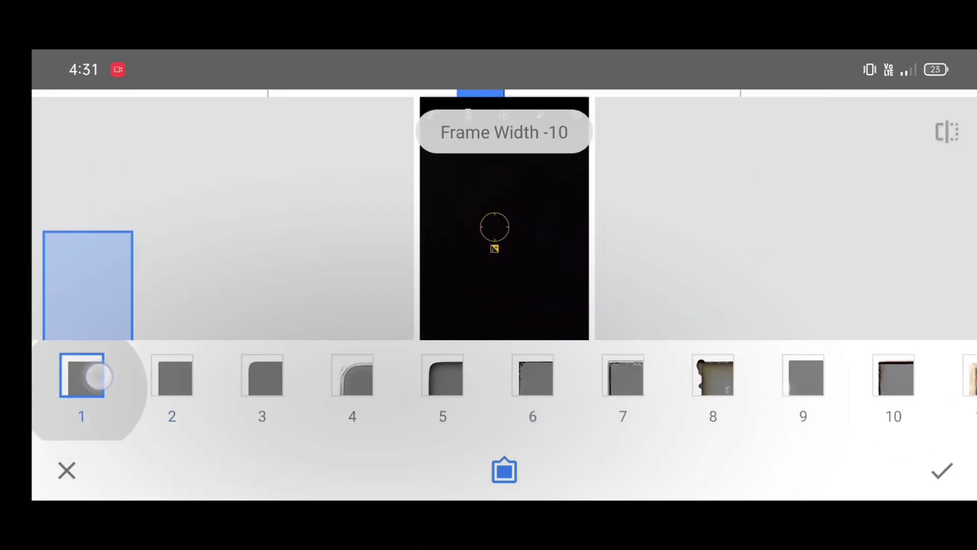
drag(633, 243, 583, 246)
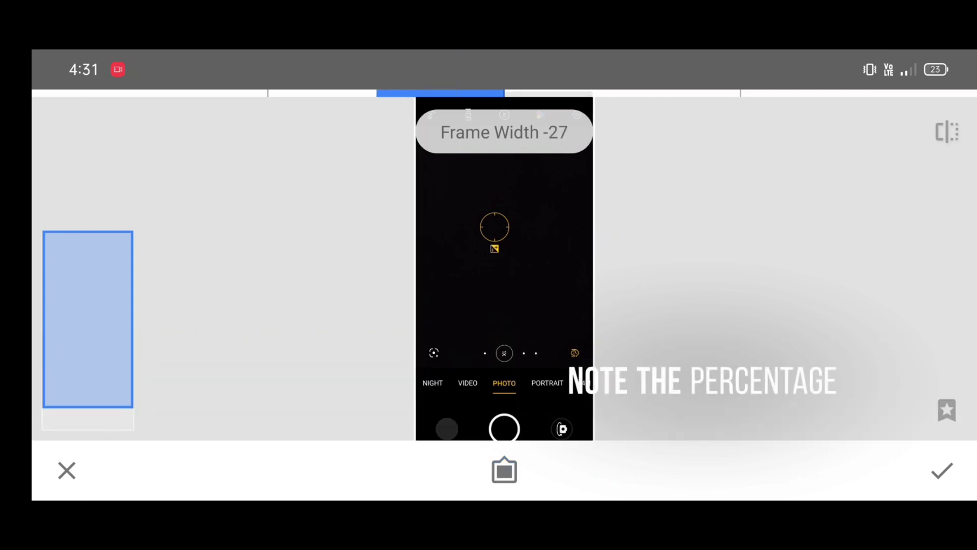
click(942, 471)
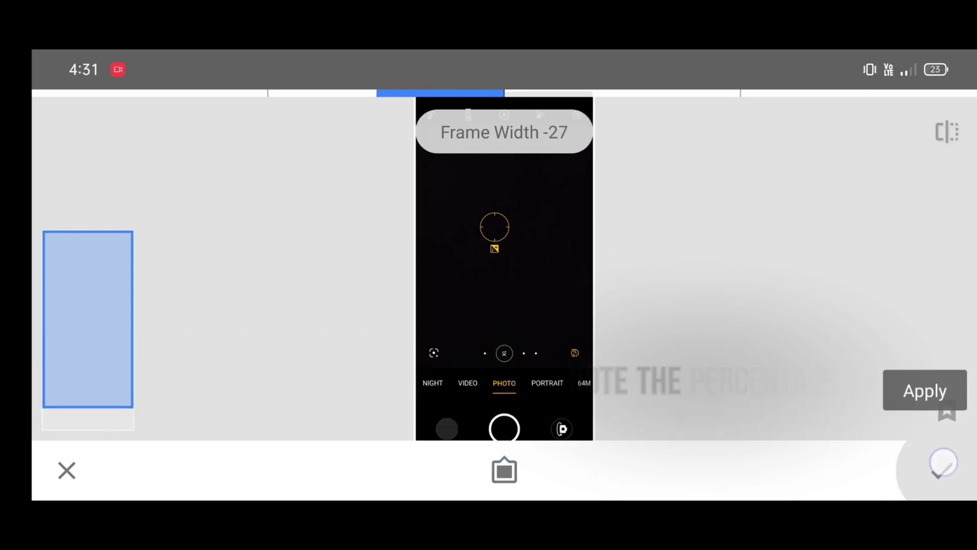
Export a copy of the framed camera screenshot
scroll(658, 340, up, 2)
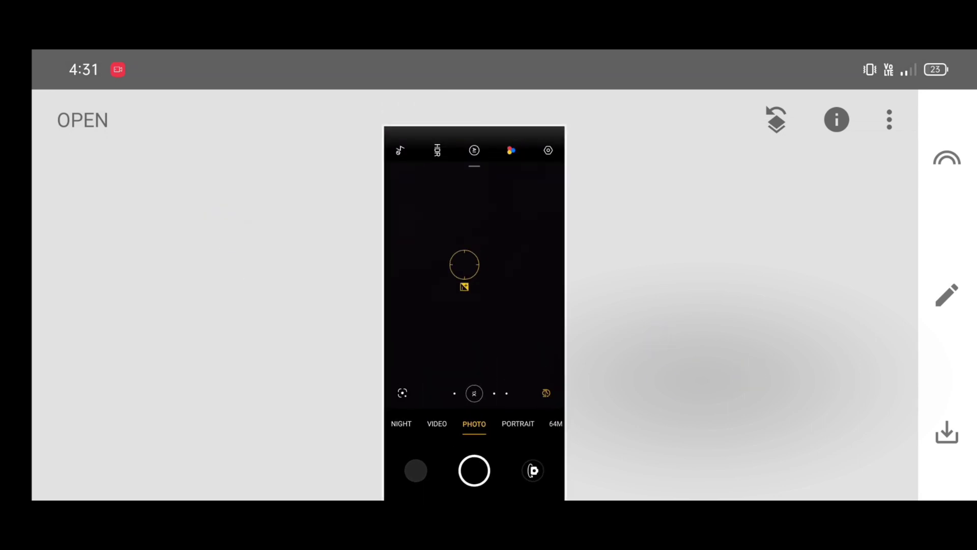
click(941, 413)
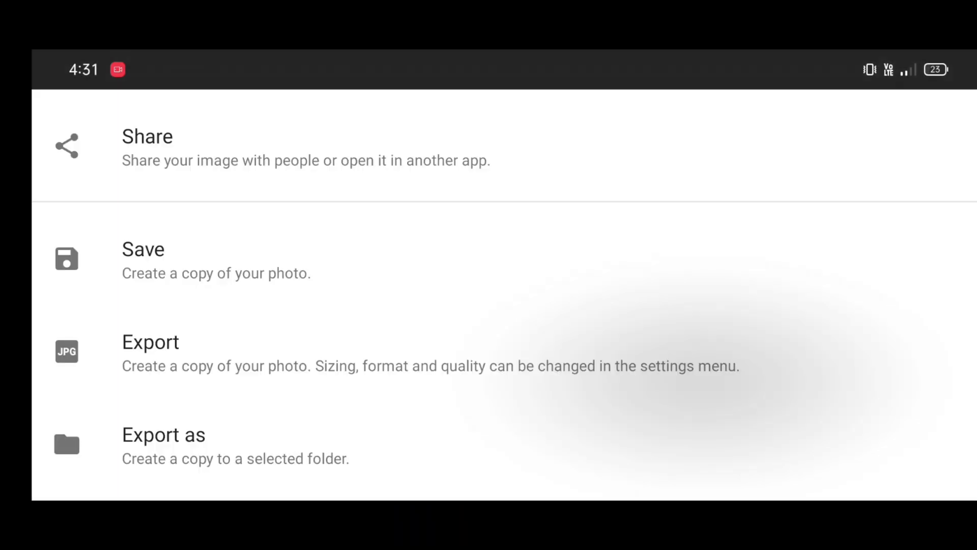
click(262, 341)
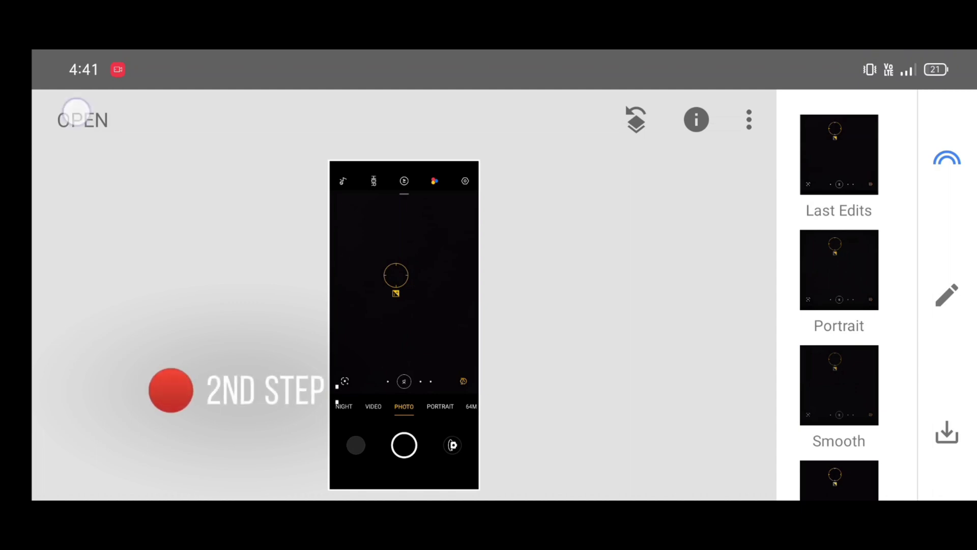
Open the butterfly-on-orange-flower photo from the tutorial folder
click(76, 111)
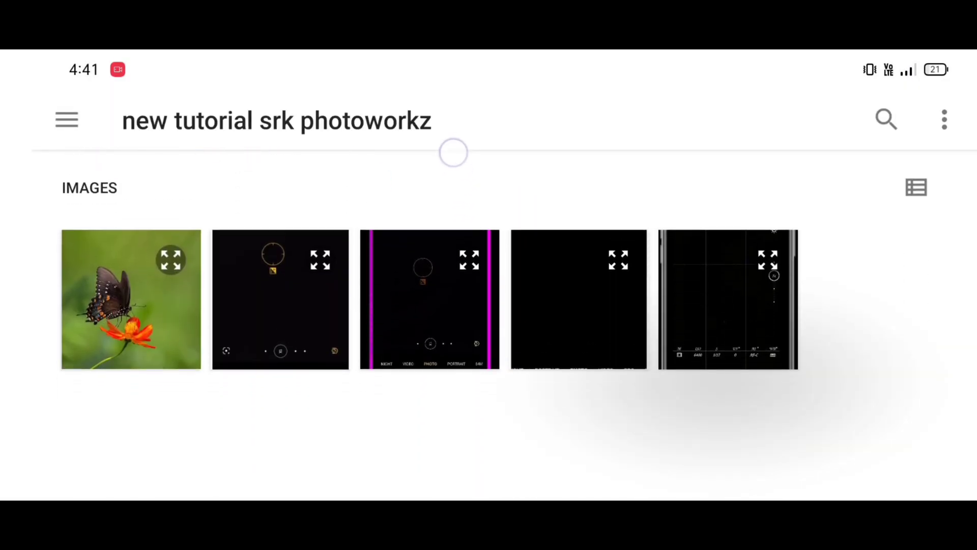
click(128, 301)
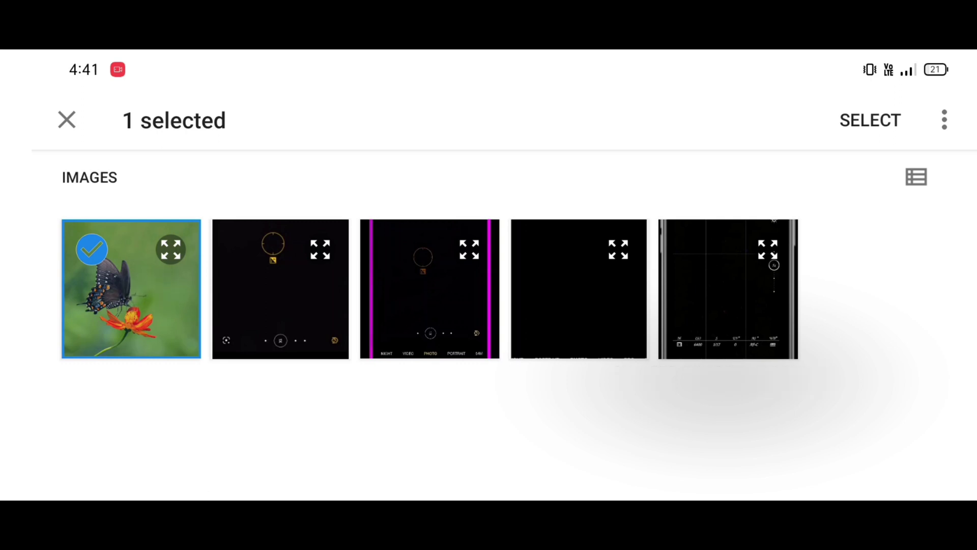
click(904, 118)
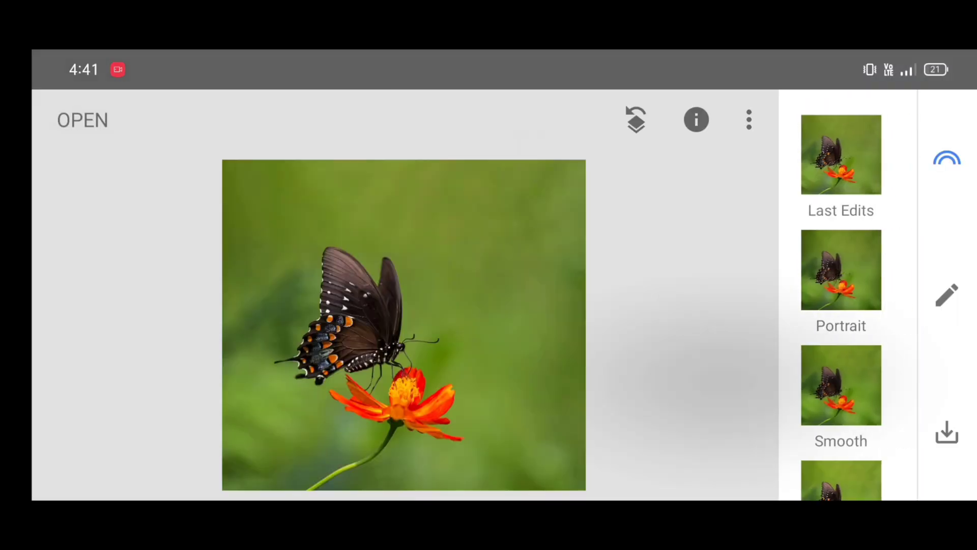
Start the Double Exposure tool on the butterfly photo
click(947, 290)
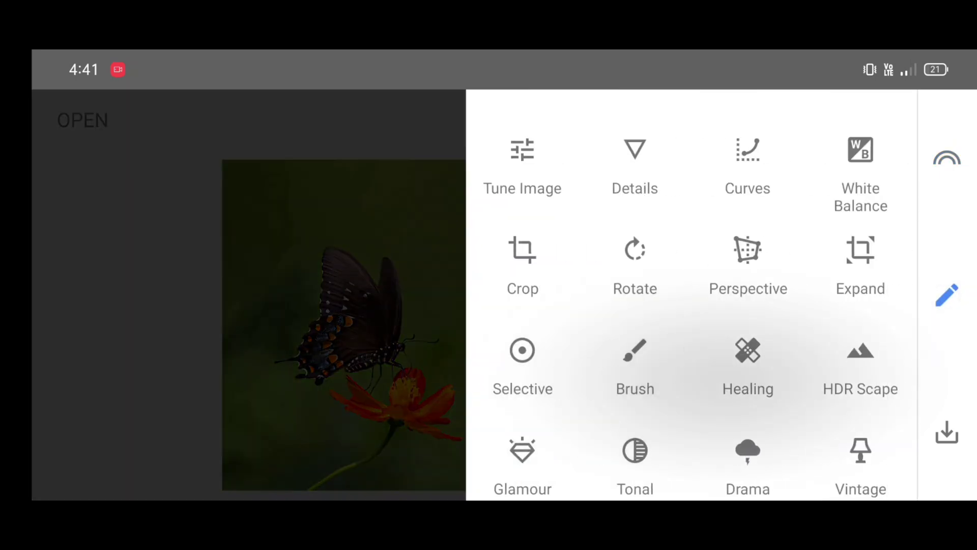
drag(799, 357, 800, 177)
click(651, 426)
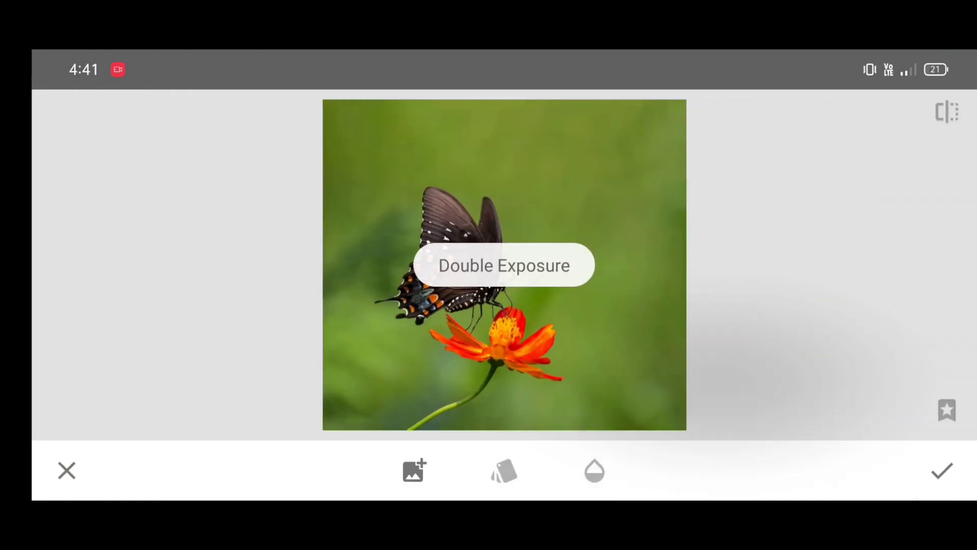
Add the camera-screen screenshot as the overlay image to blend in
click(428, 461)
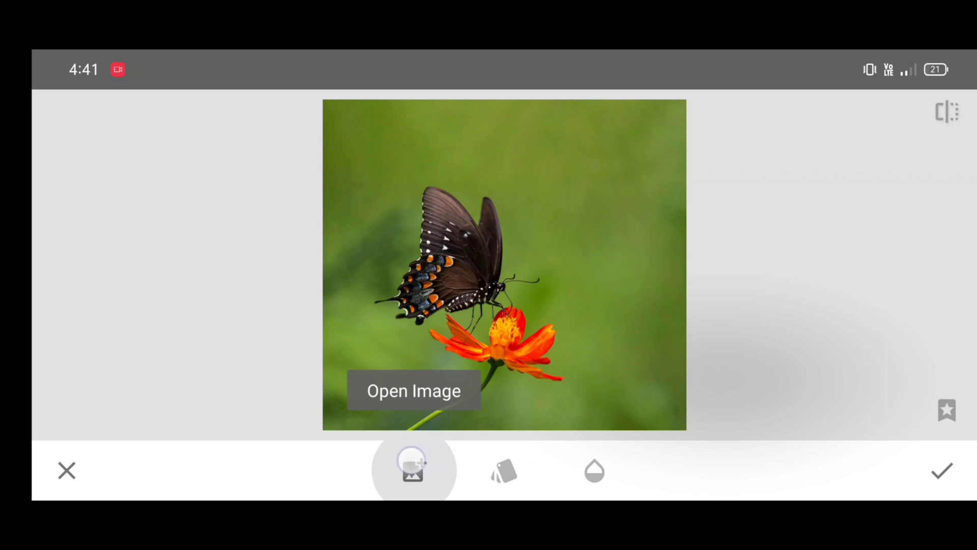
click(415, 469)
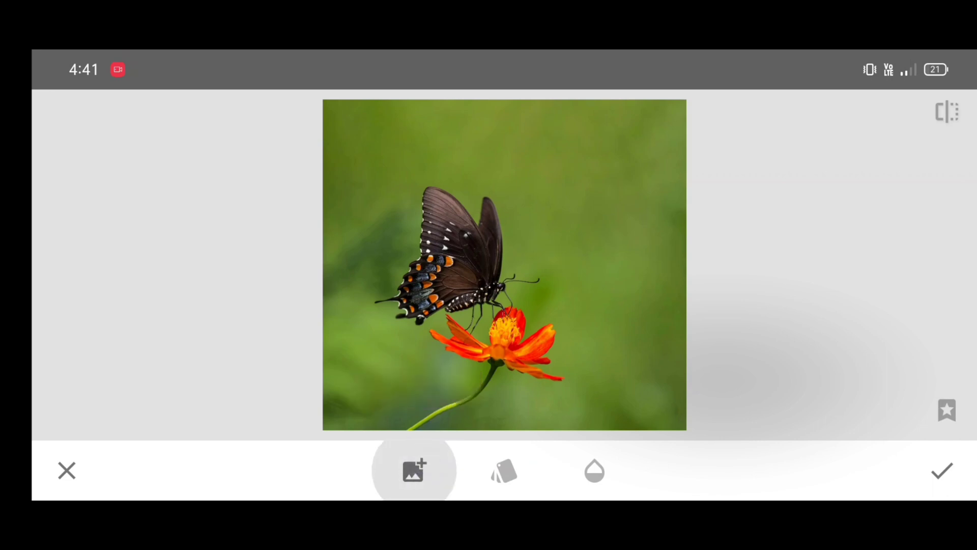
scroll(860, 327, down, 3)
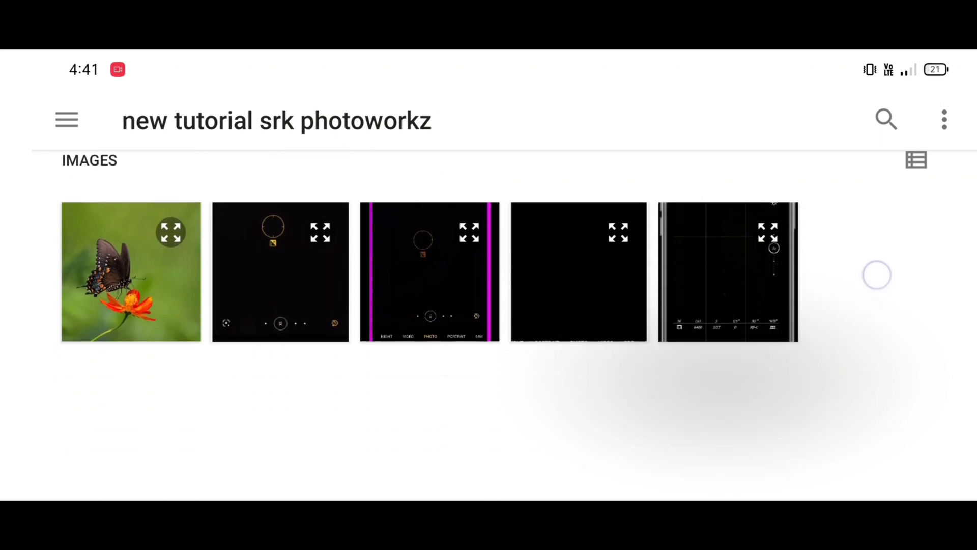
click(280, 274)
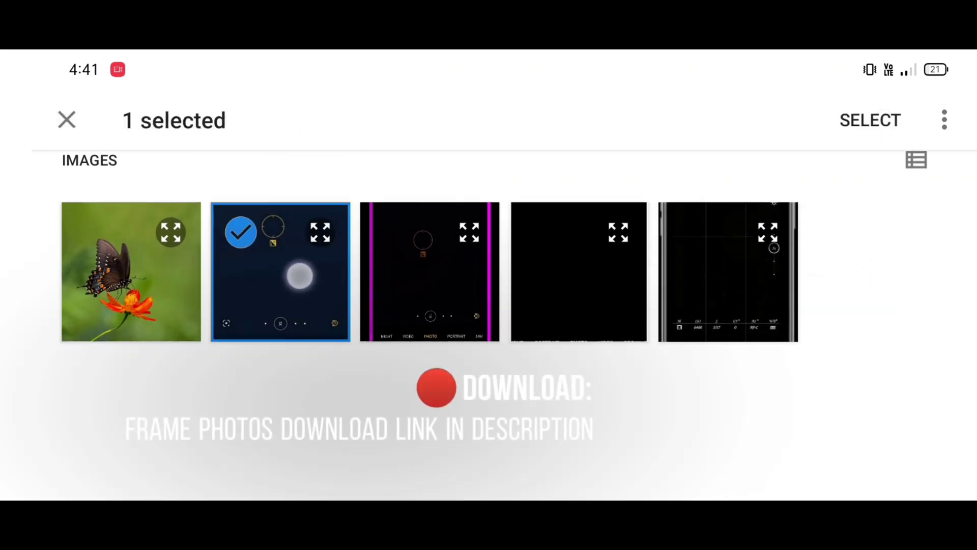
click(857, 131)
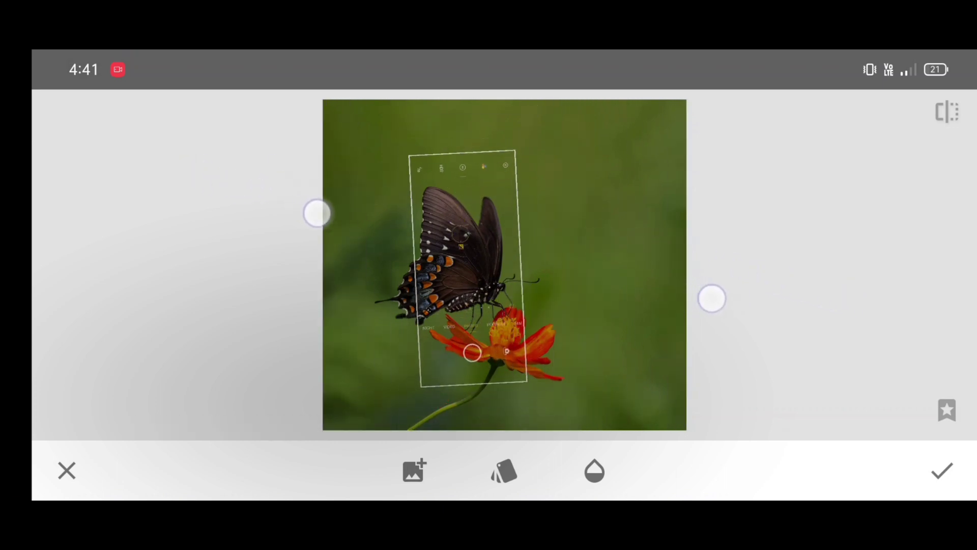
Shrink the camera-screen overlay so its frame encloses the butterfly and flower
mouse_move(236, 185)
mouse_down()
mouse_move(323, 214)
mouse_move(302, 200)
mouse_up()
click(505, 468)
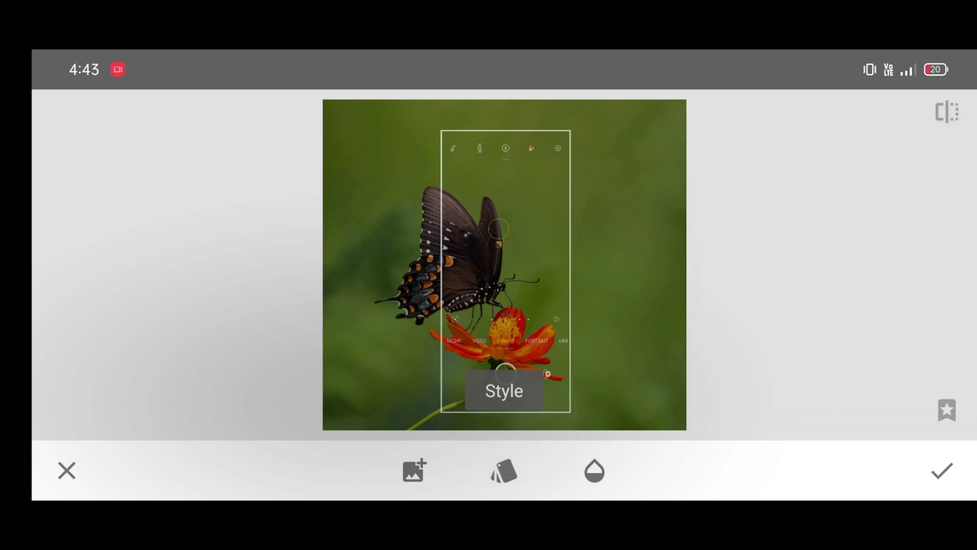
After previewing Darken and Overlay, blend the overlay in Lighten mode and apply it
click(504, 470)
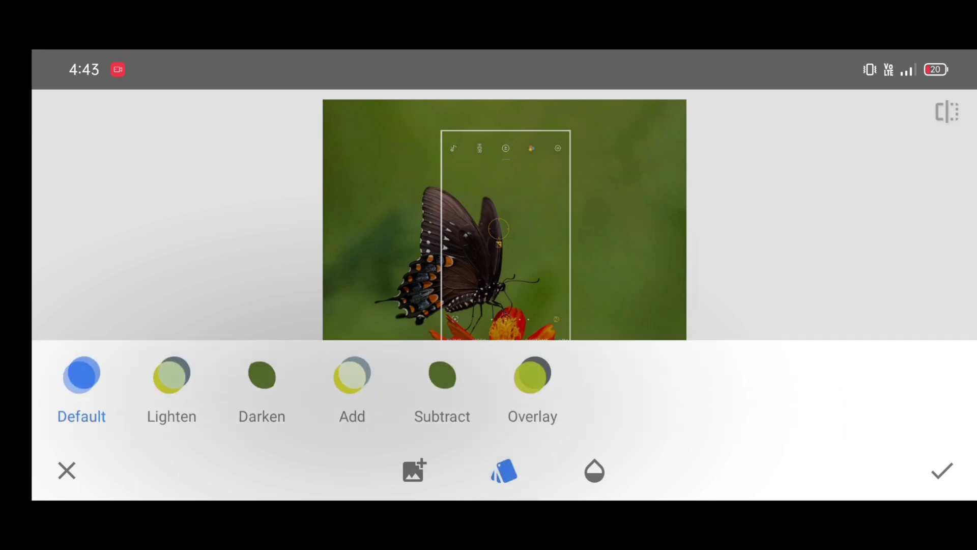
click(261, 375)
click(560, 381)
click(279, 387)
click(178, 383)
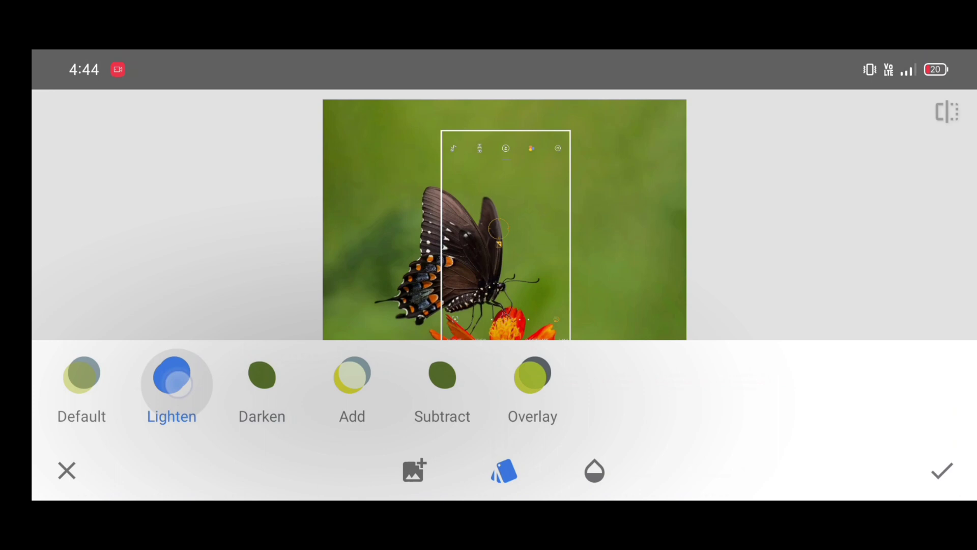
click(190, 379)
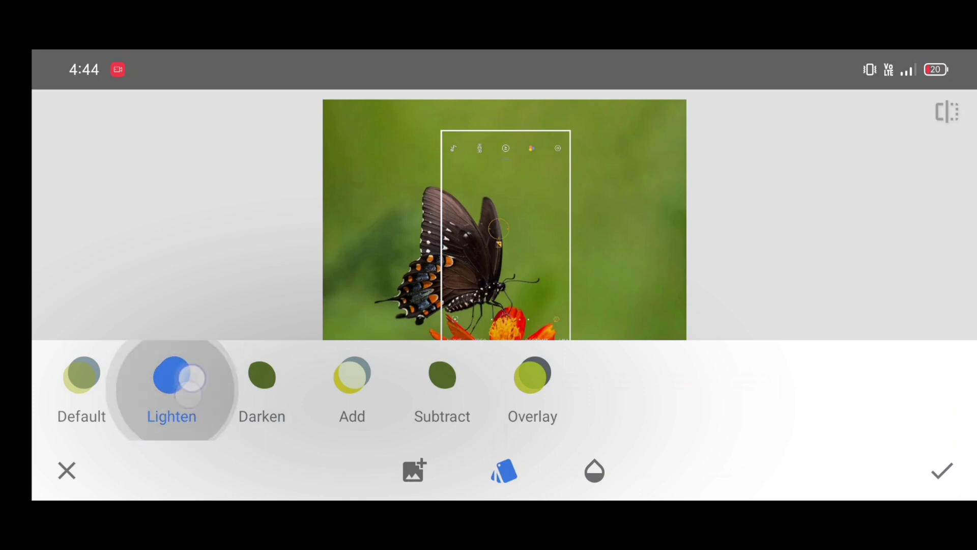
click(178, 382)
click(505, 467)
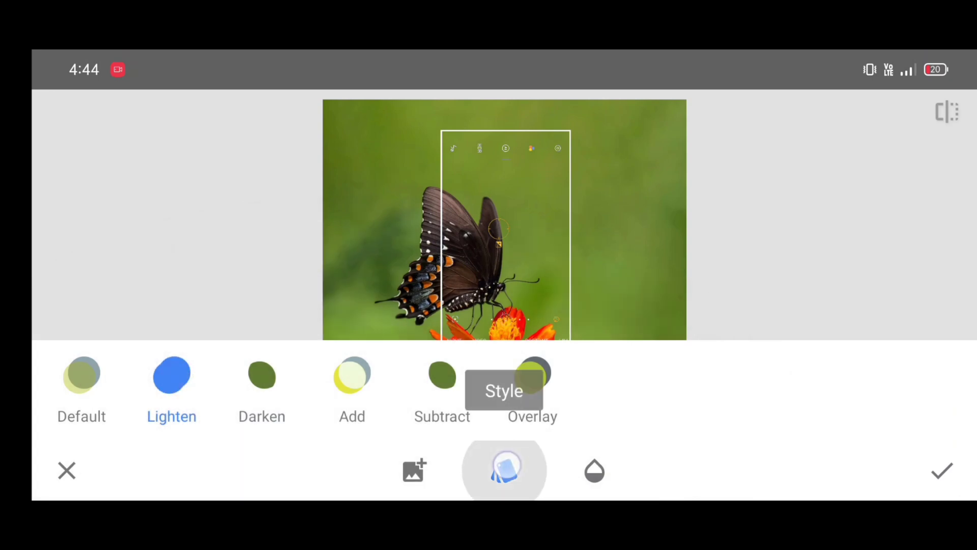
click(936, 458)
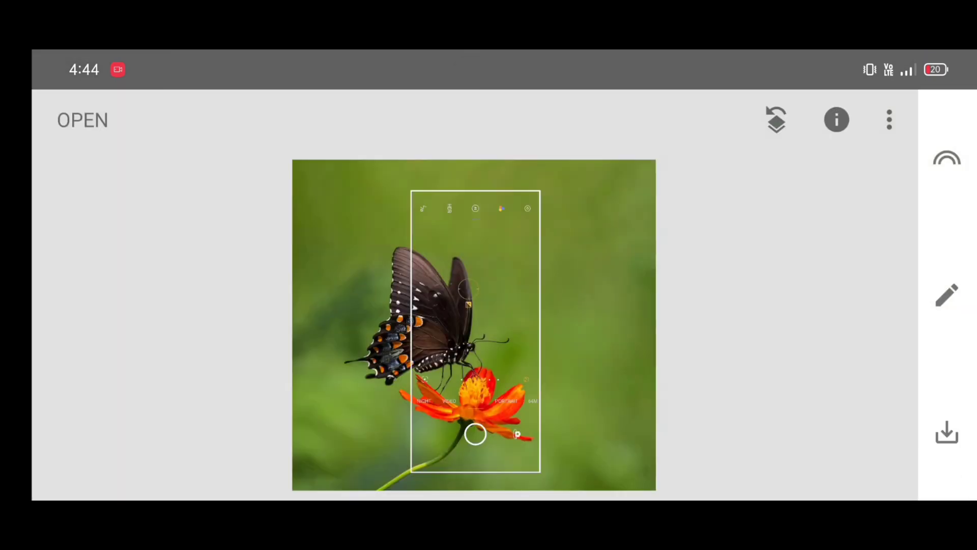
Show the View edits list and select the Double Exposure edit
click(774, 120)
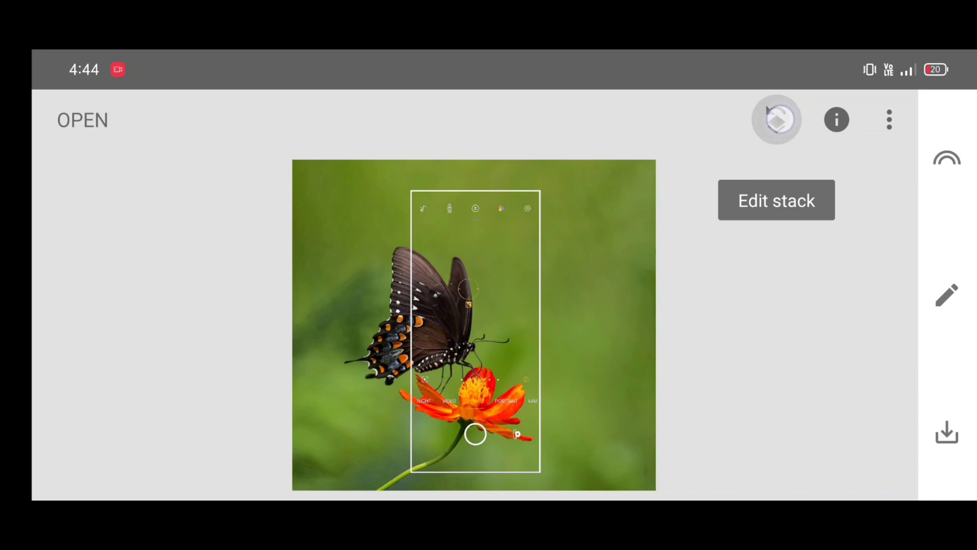
click(776, 119)
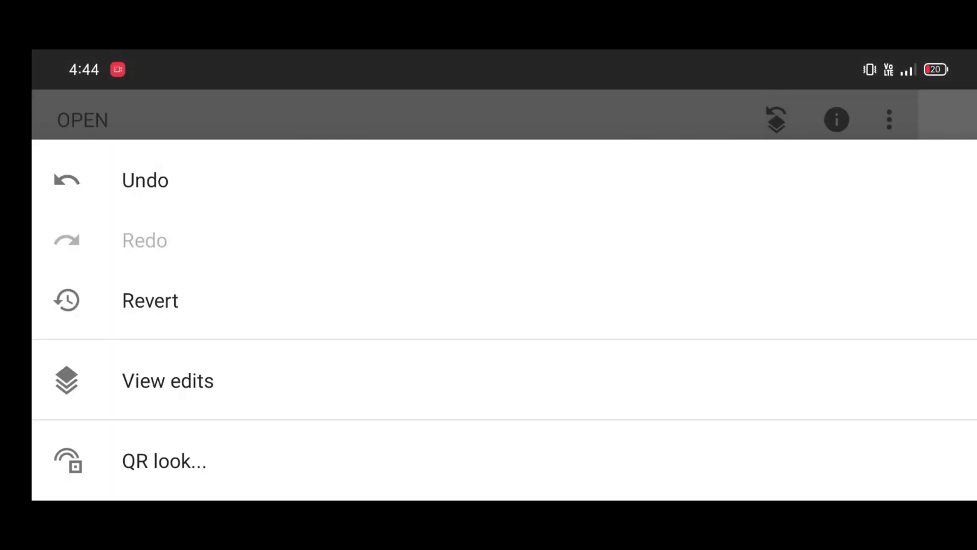
click(181, 379)
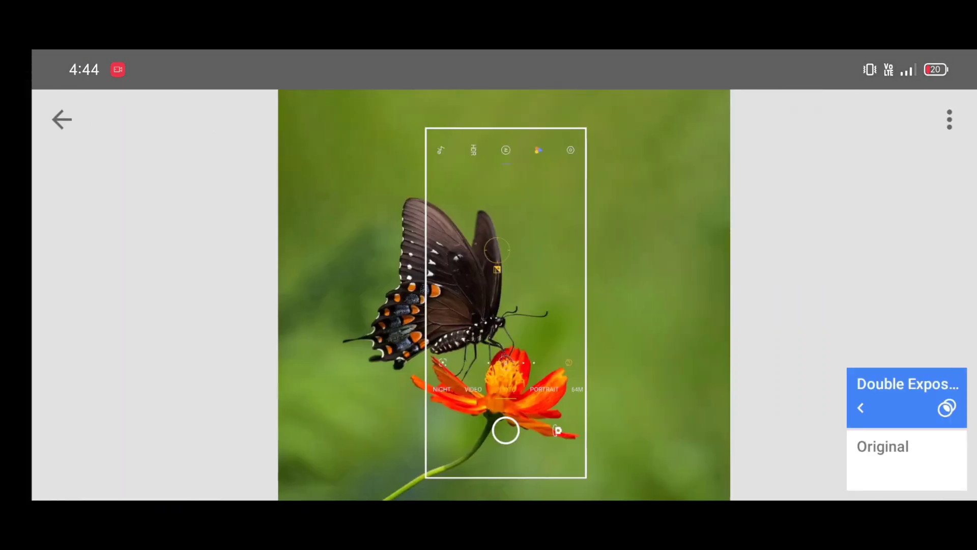
click(896, 392)
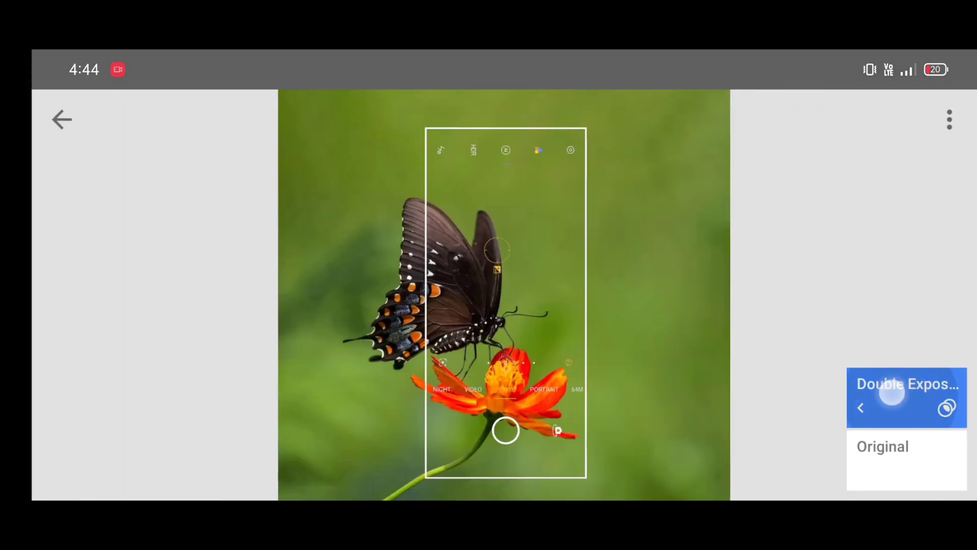
Open the Stacks Brush for the Double Exposure edit and check Invert
drag(943, 388, 921, 394)
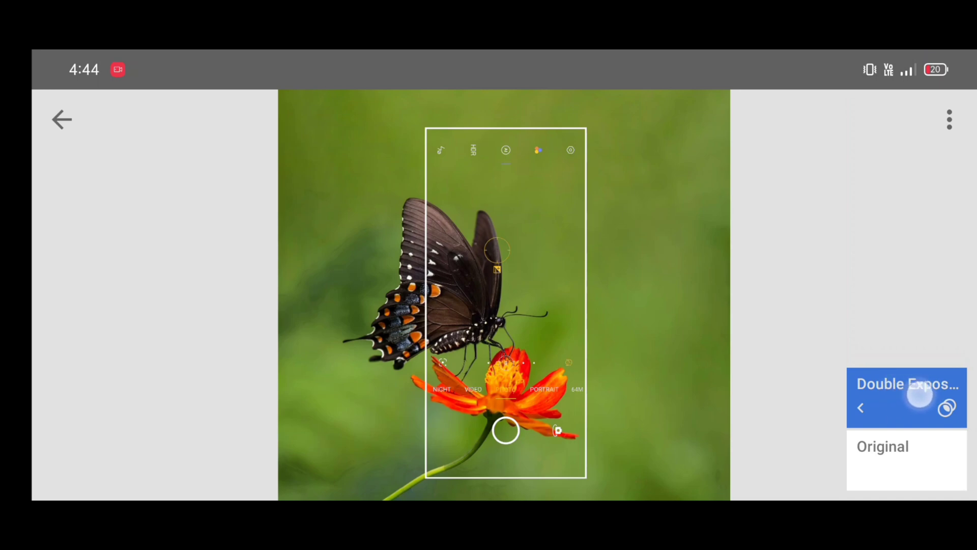
click(752, 397)
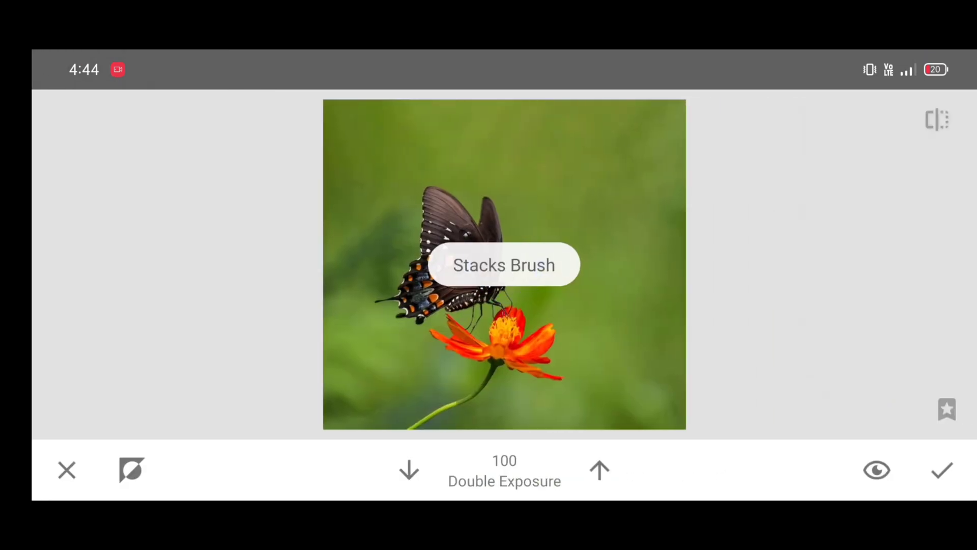
click(143, 463)
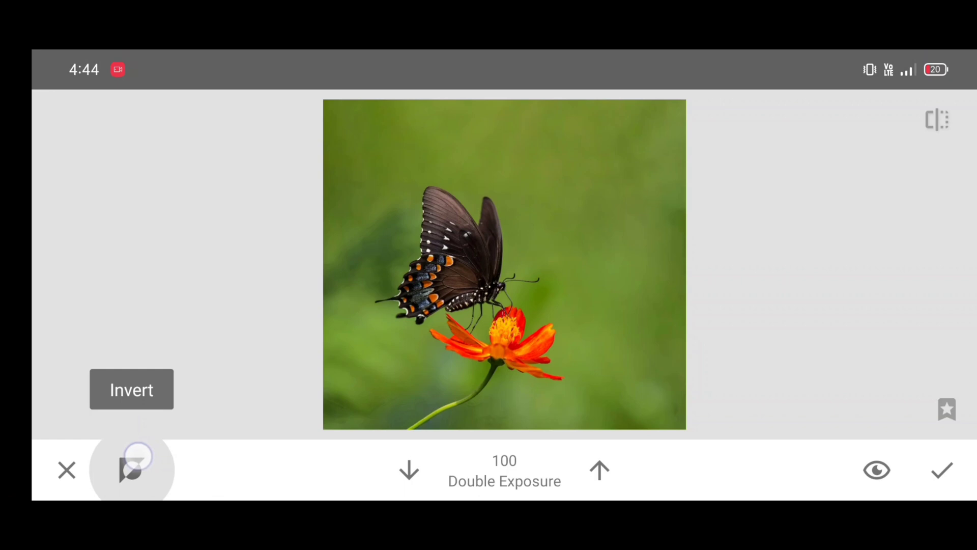
Invert the mask, use brush strength 0, and erase the frame line over the butterfly wing
click(145, 454)
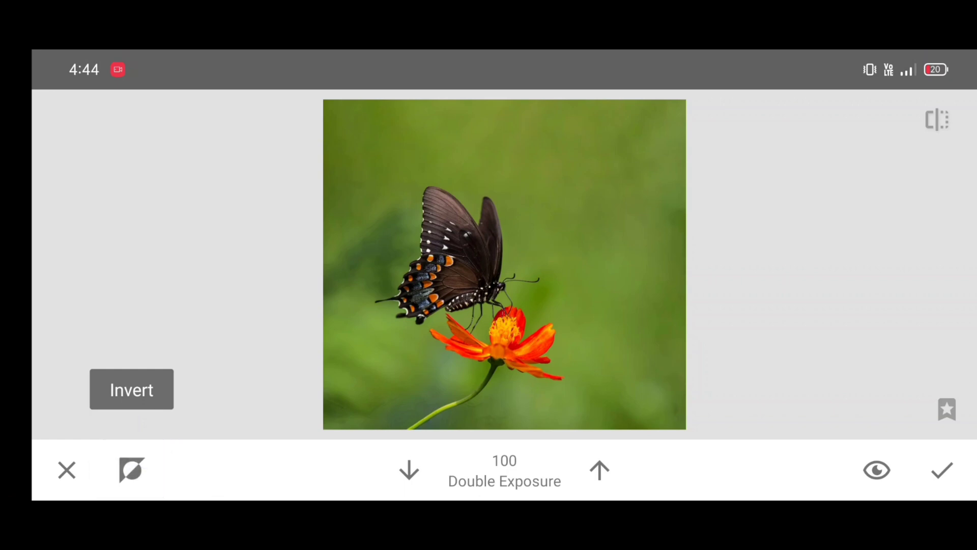
click(131, 469)
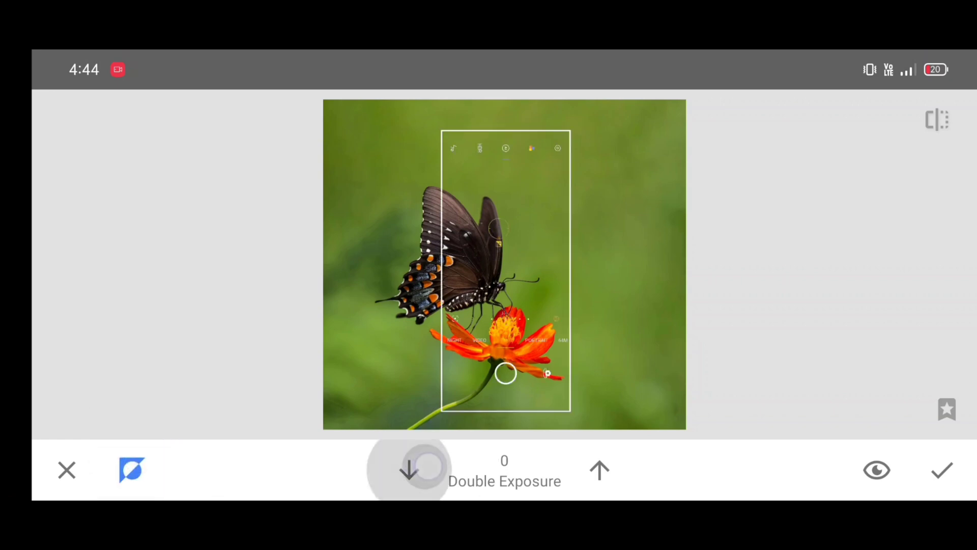
click(428, 461)
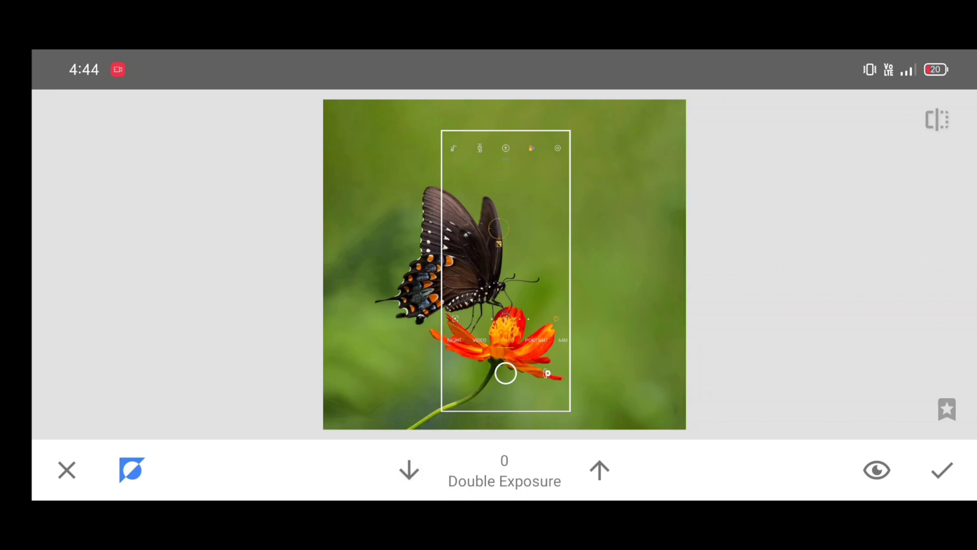
scroll(504, 255, up, 5)
scroll(537, 332, up, 3)
mouse_move(504, 264)
mouse_down()
mouse_move(482, 238)
mouse_move(356, 164)
mouse_move(447, 199)
mouse_move(544, 300)
mouse_up()
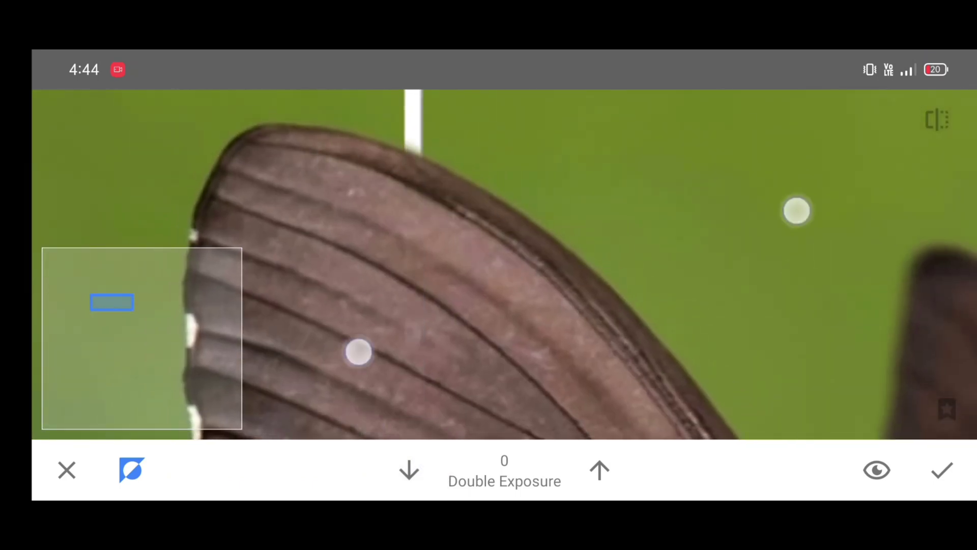
scroll(577, 279, down, 5)
scroll(504, 262, up, 3)
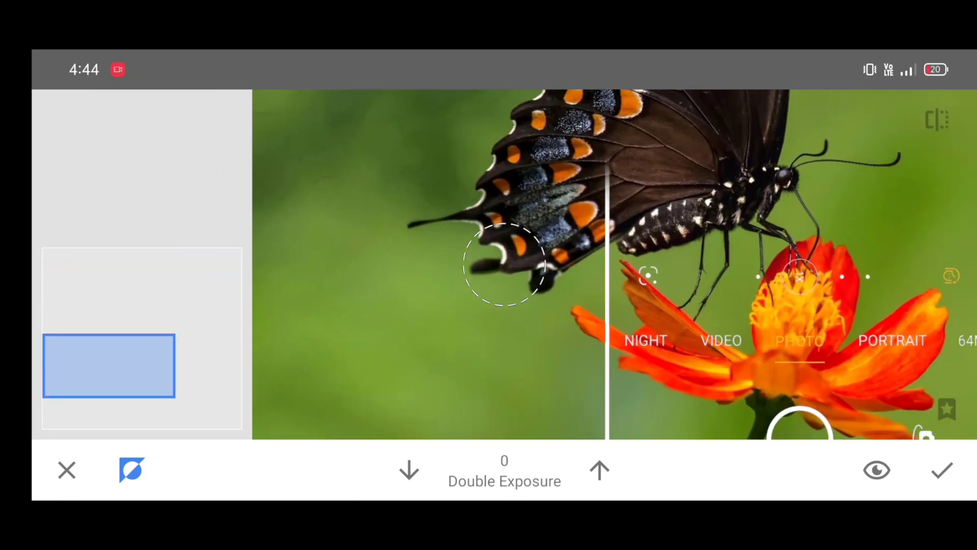
scroll(504, 262, up, 3)
scroll(504, 265, up, 3)
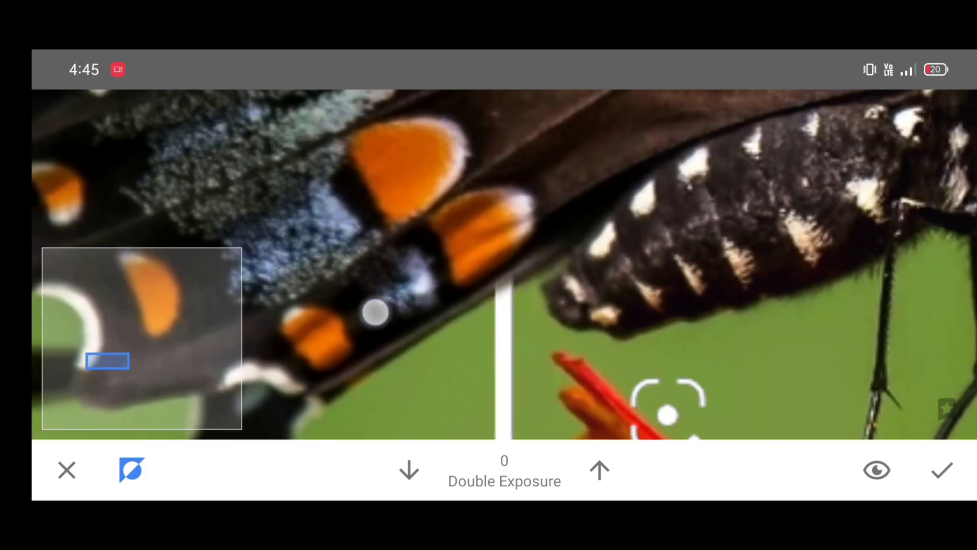
mouse_move(375, 312)
mouse_down()
mouse_move(515, 260)
mouse_move(574, 223)
mouse_move(379, 317)
mouse_up()
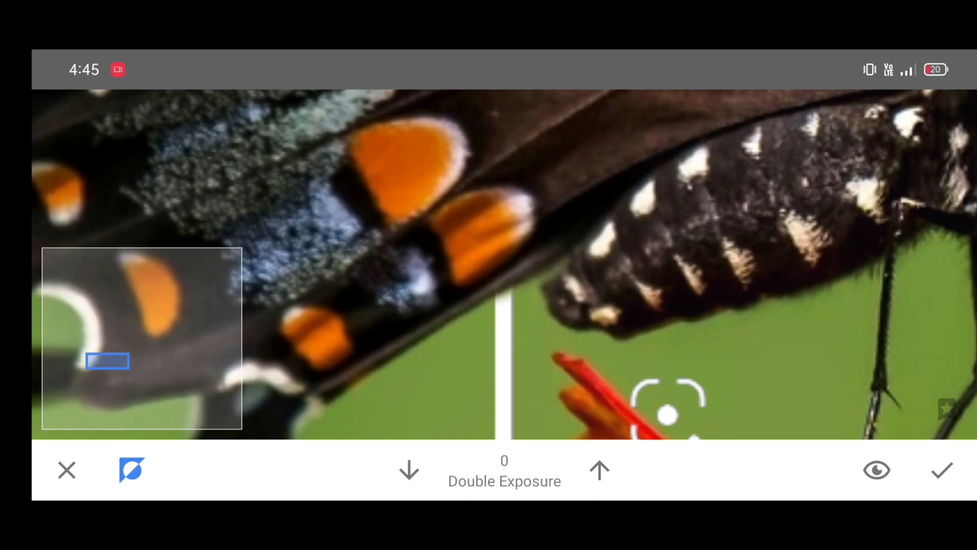
Erase the frame line across the orange petal and apply the mask
scroll(379, 317, down, 5)
scroll(504, 263, up, 5)
drag(522, 265, 428, 234)
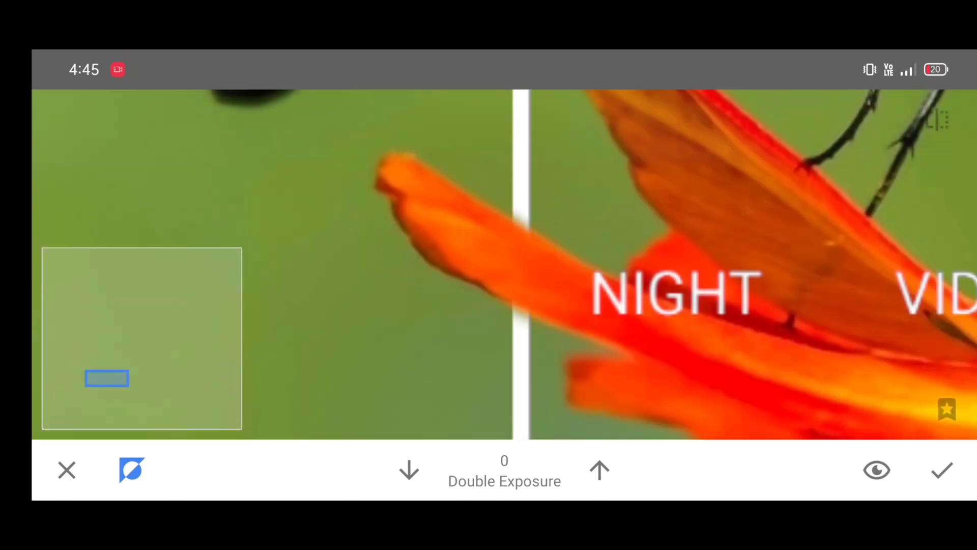
drag(90, 289, 99, 238)
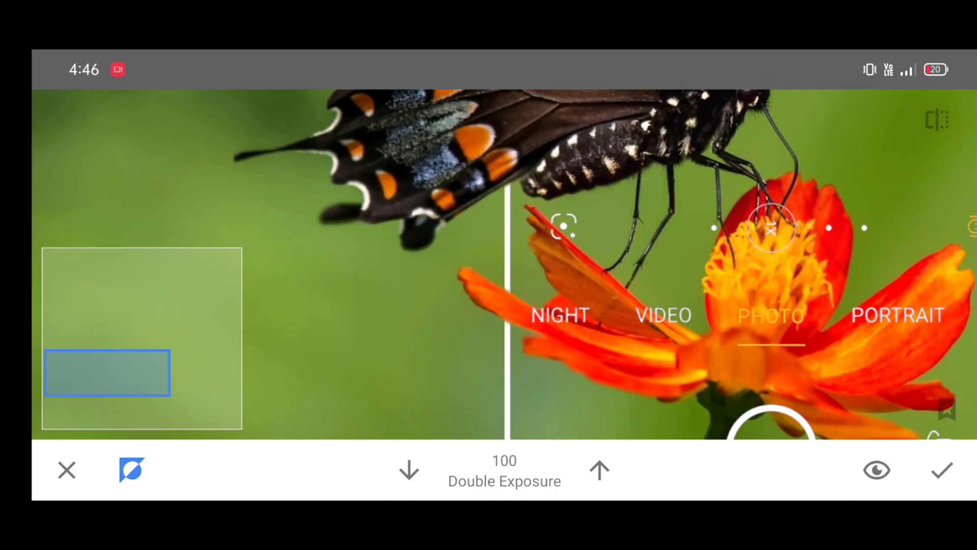
scroll(525, 219, down, 5)
click(940, 464)
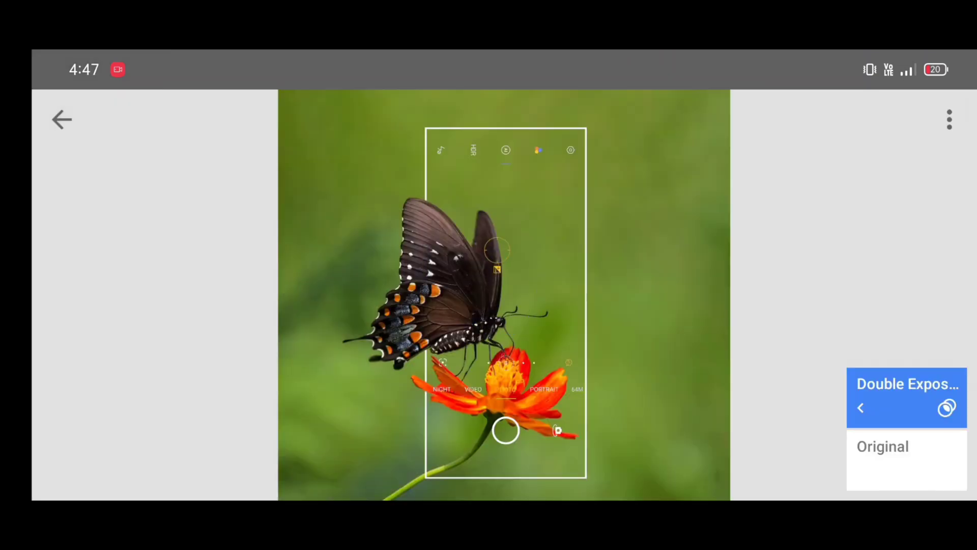
Return to the main editor and pick the Black & White tool from the tools list
click(61, 117)
click(947, 295)
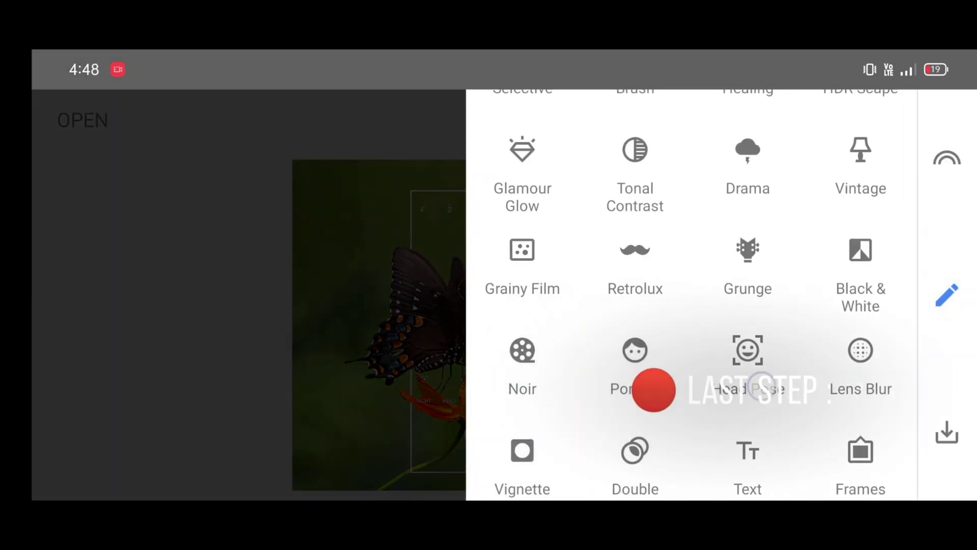
drag(762, 387, 762, 347)
click(863, 234)
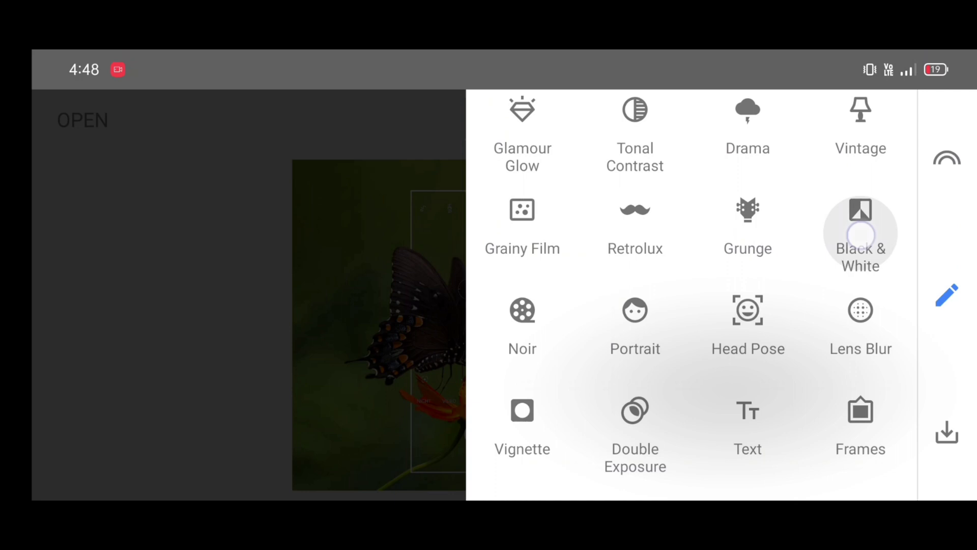
Compare the Bright and Film black-and-white looks, then settle on Contrast
click(877, 226)
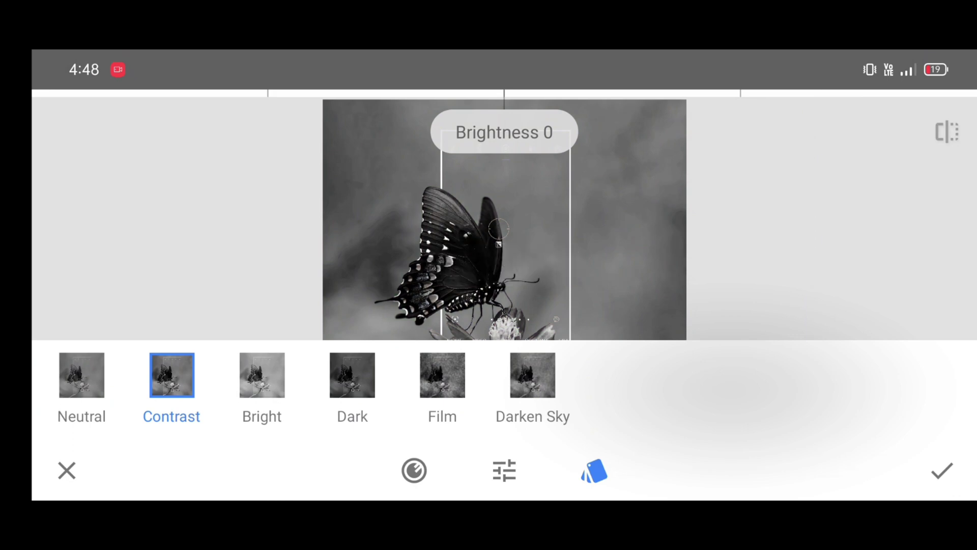
click(262, 381)
click(465, 377)
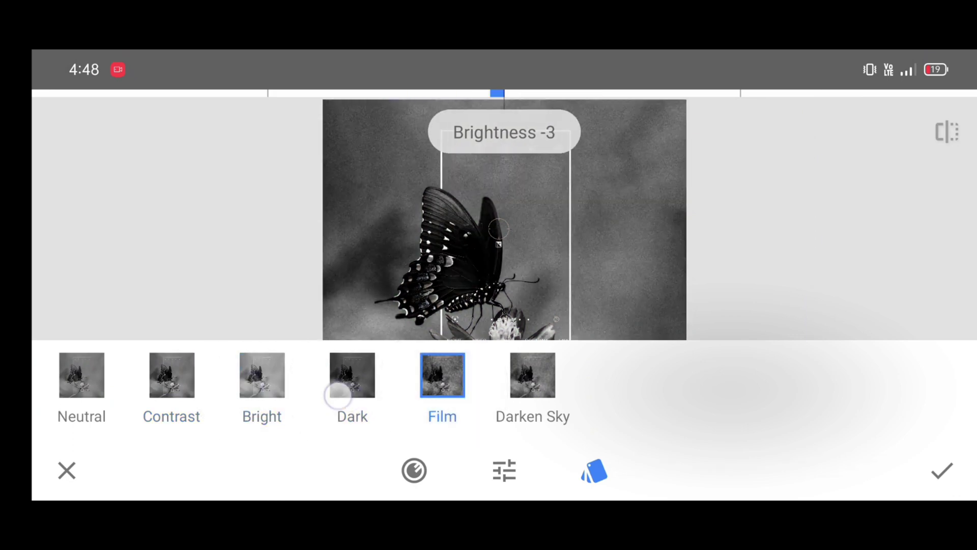
click(273, 382)
click(176, 380)
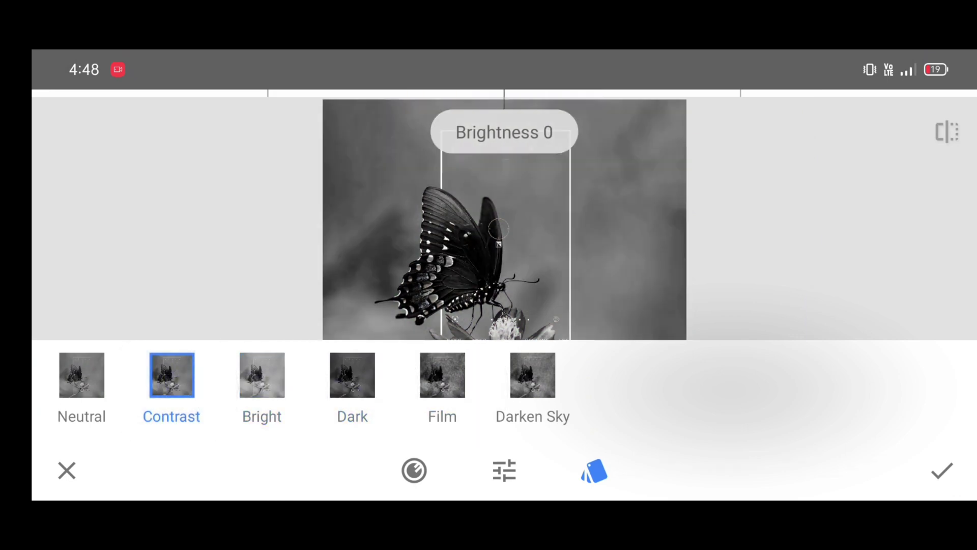
click(173, 382)
Darken the photo slightly and apply the black-and-white conversion
click(605, 467)
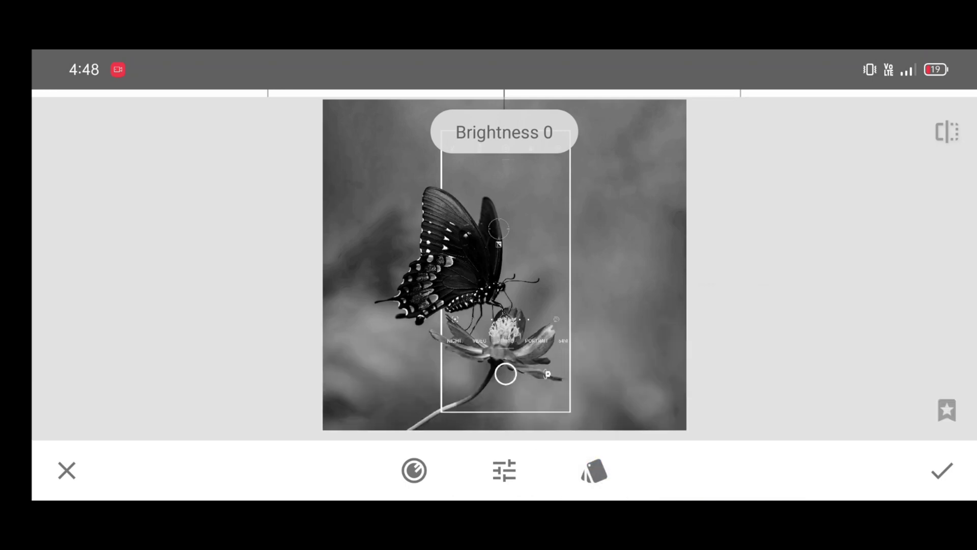
drag(712, 338, 701, 338)
click(936, 466)
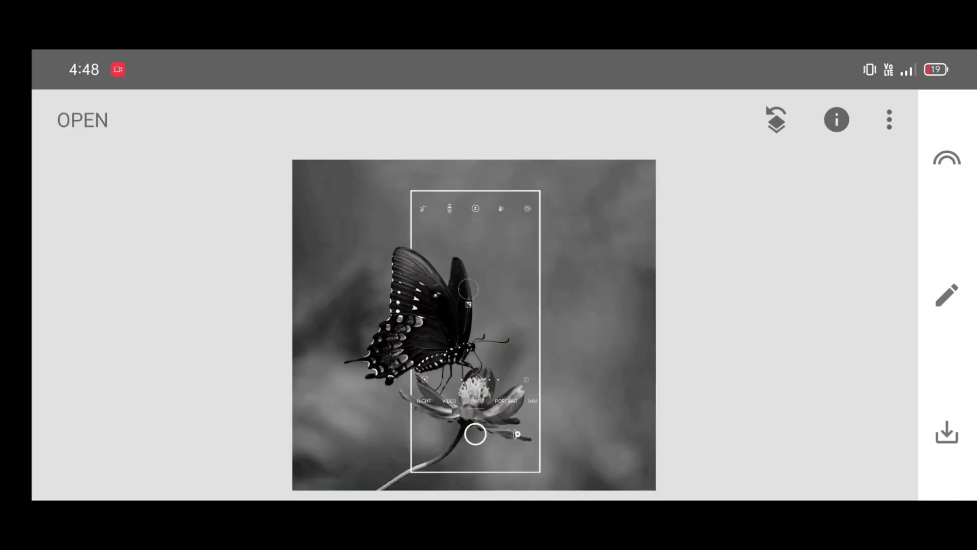
Open the masking brush for the Black & White edit through View edits
click(788, 125)
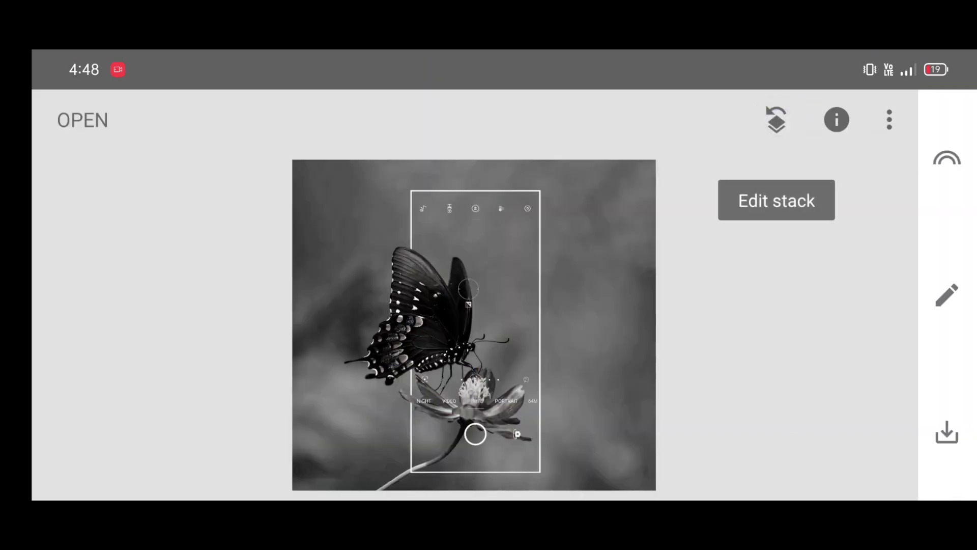
click(779, 120)
click(187, 380)
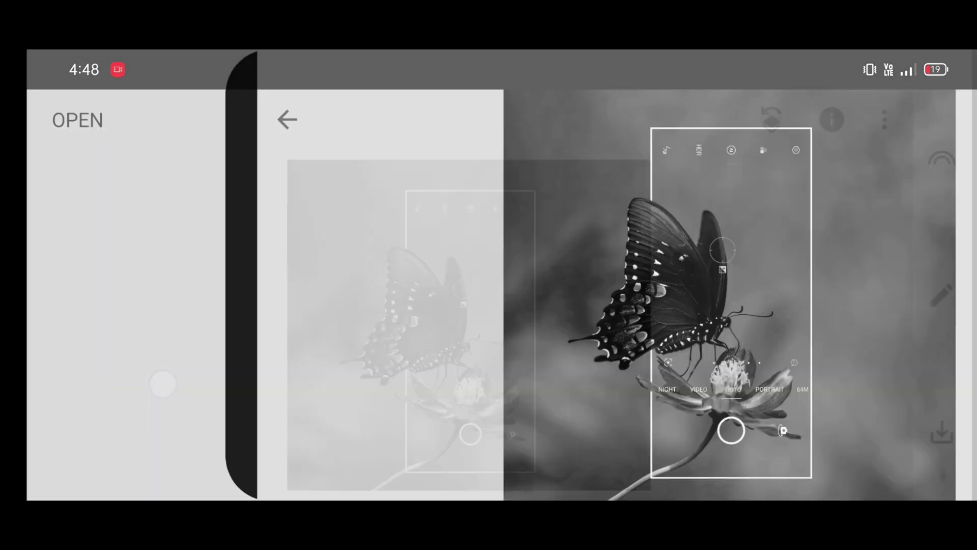
click(905, 327)
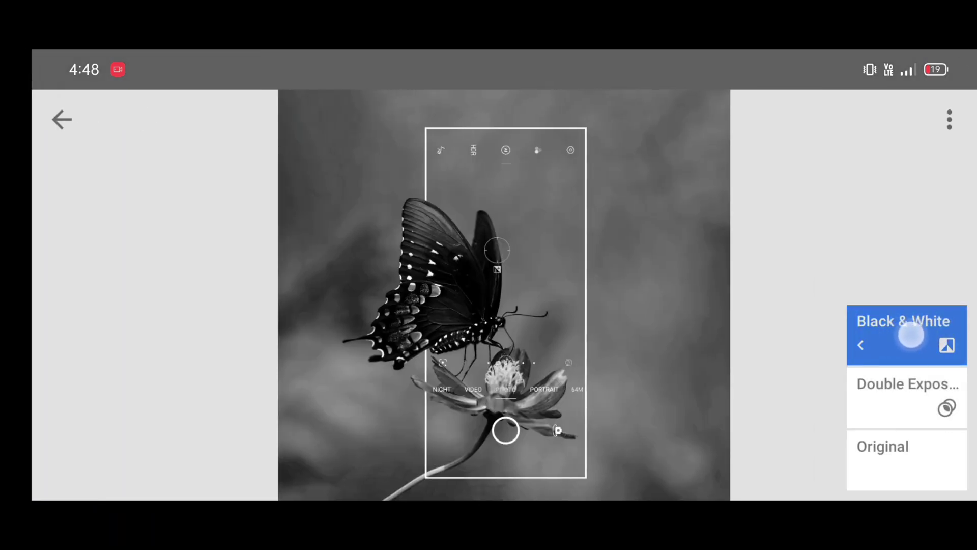
click(912, 335)
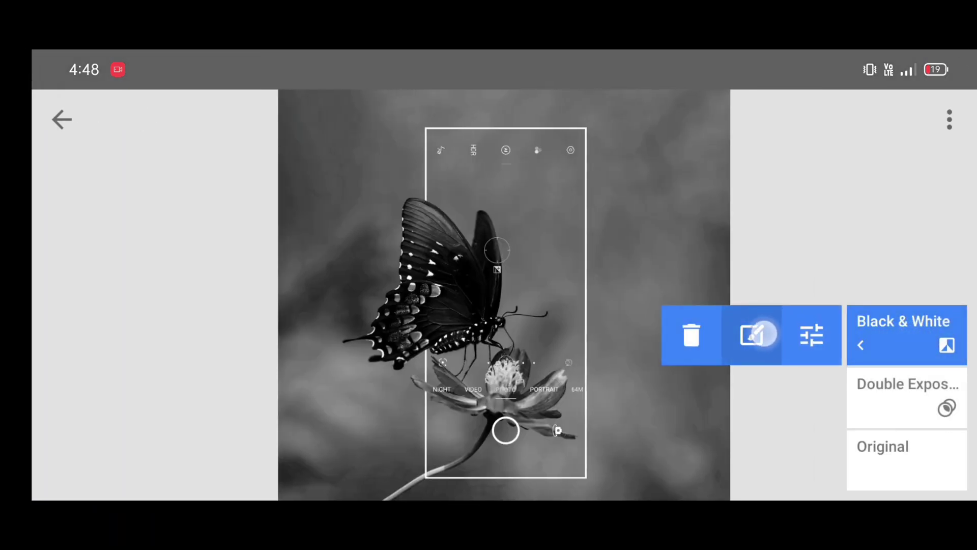
click(764, 334)
click(144, 459)
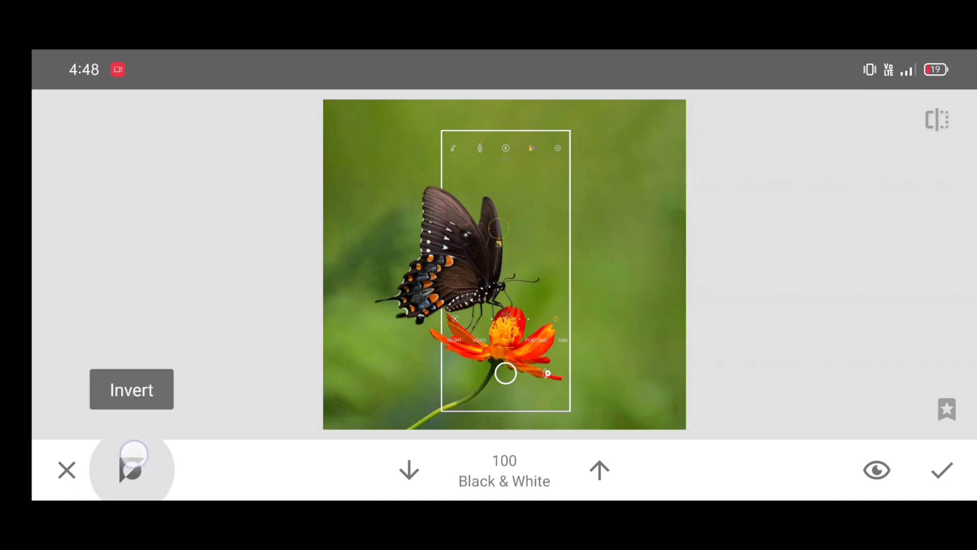
Invert the mask and paint at brush 0 over the phone frame and butterfly to restore colour
click(131, 469)
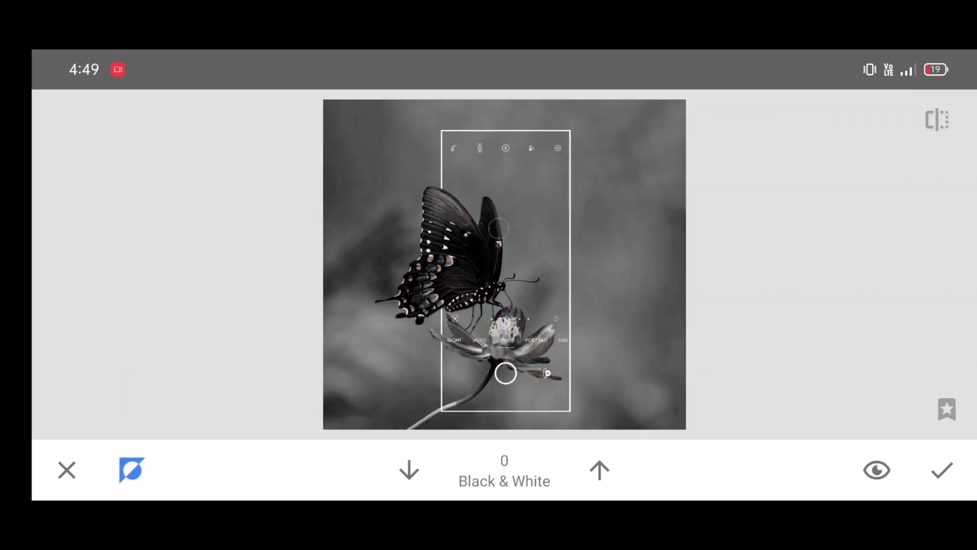
click(409, 469)
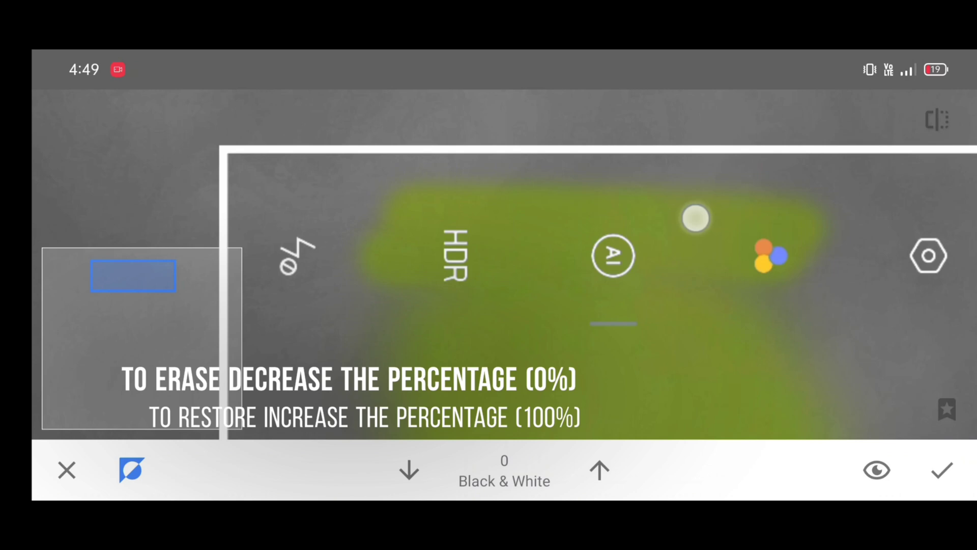
drag(695, 218, 269, 273)
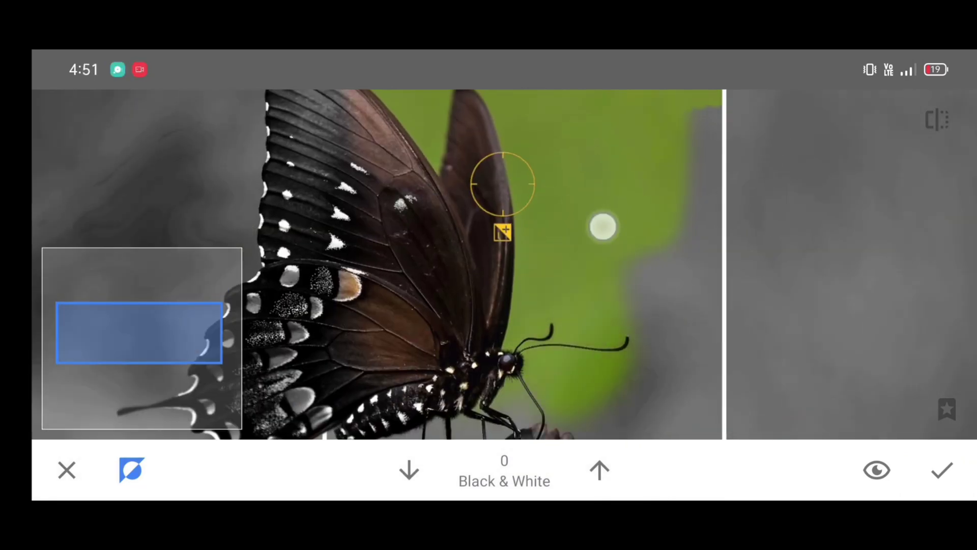
drag(603, 226, 447, 159)
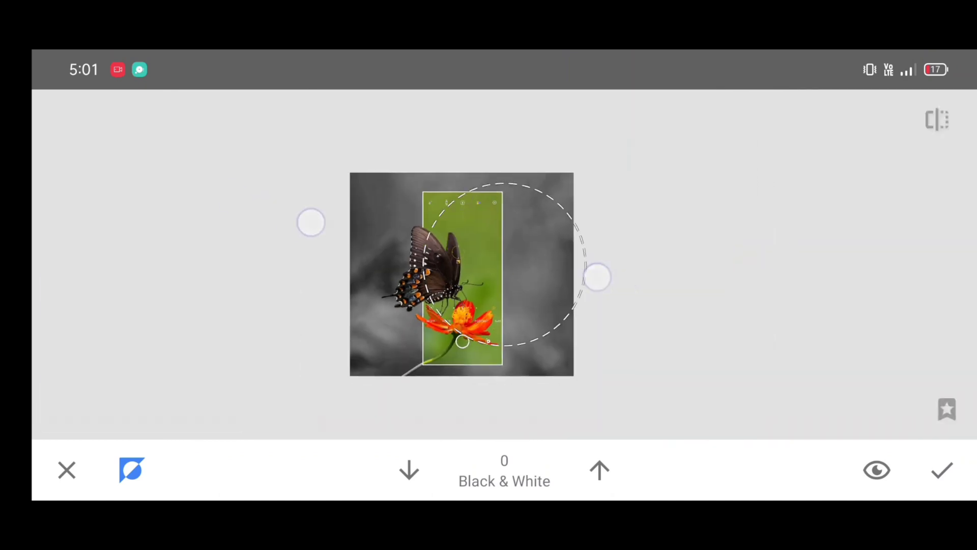
click(935, 464)
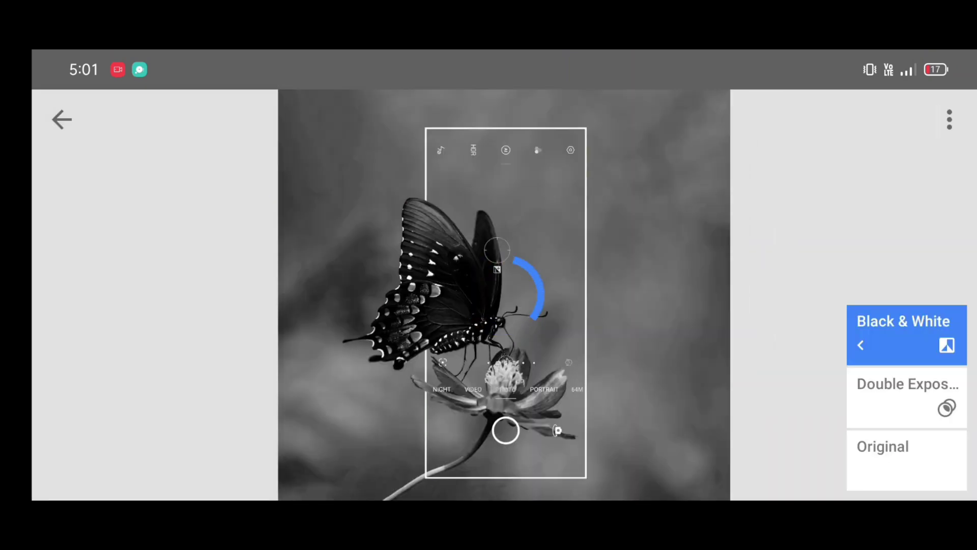
Back in the editor, zoom to check the result and export a copy of the photo
click(66, 120)
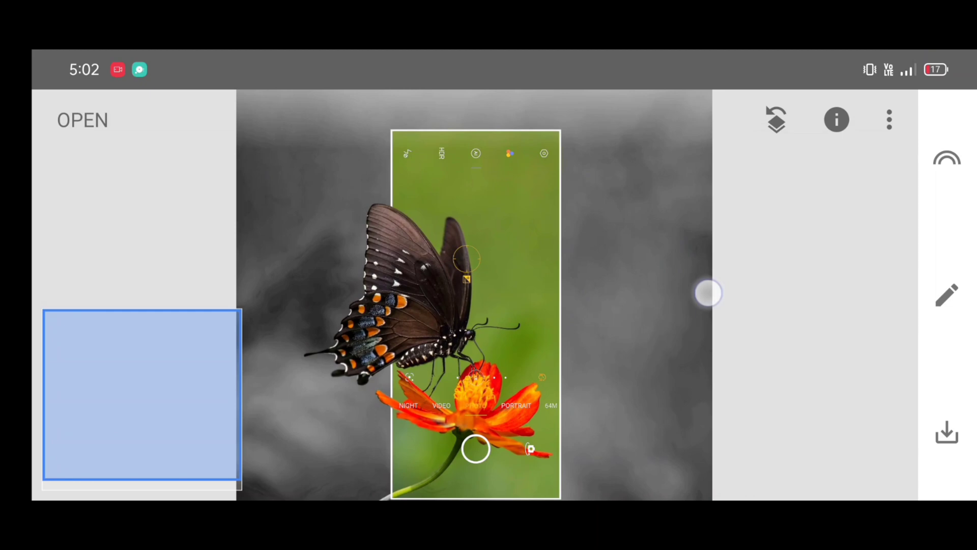
drag(704, 290, 700, 319)
click(950, 407)
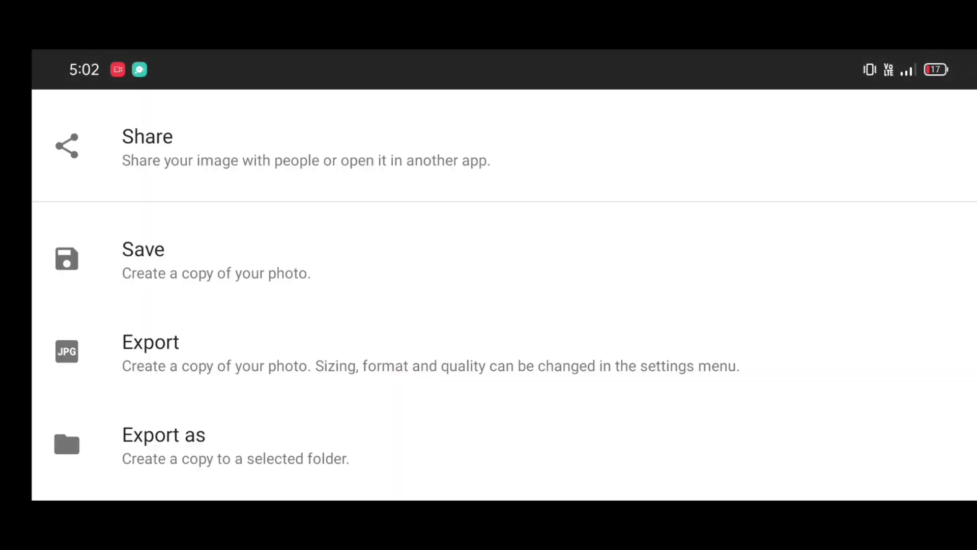
click(186, 338)
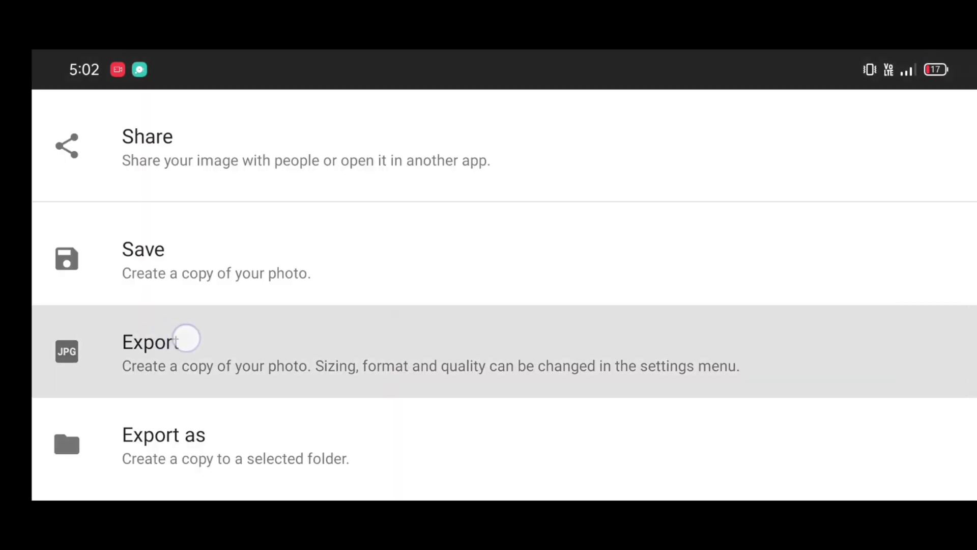